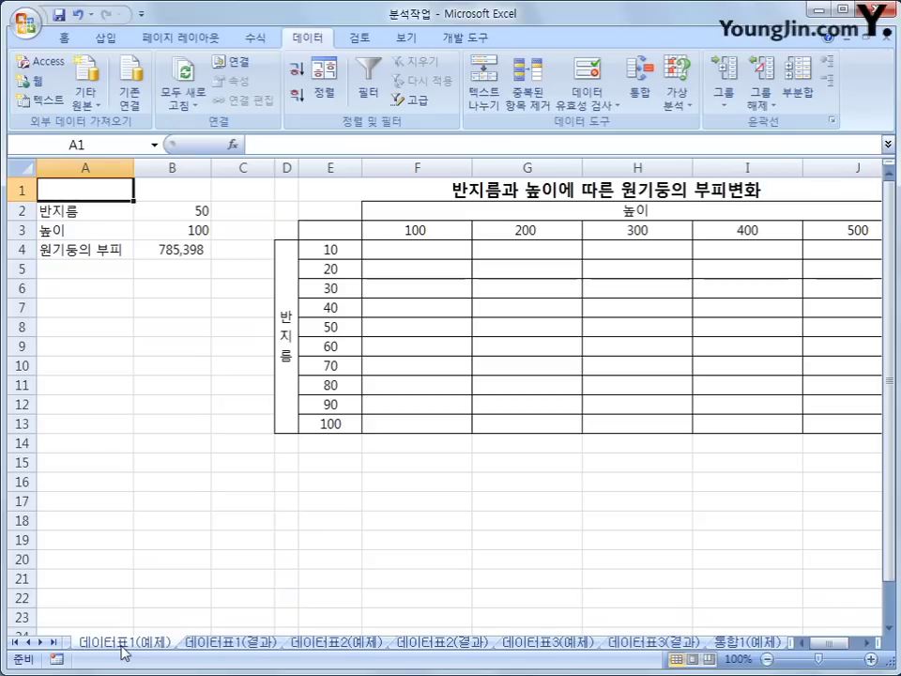
# Examine the radius and height inputs in B2:B3 and the cylinder volume formula in B4
pyautogui.click(114, 210)
pyautogui.click(175, 212)
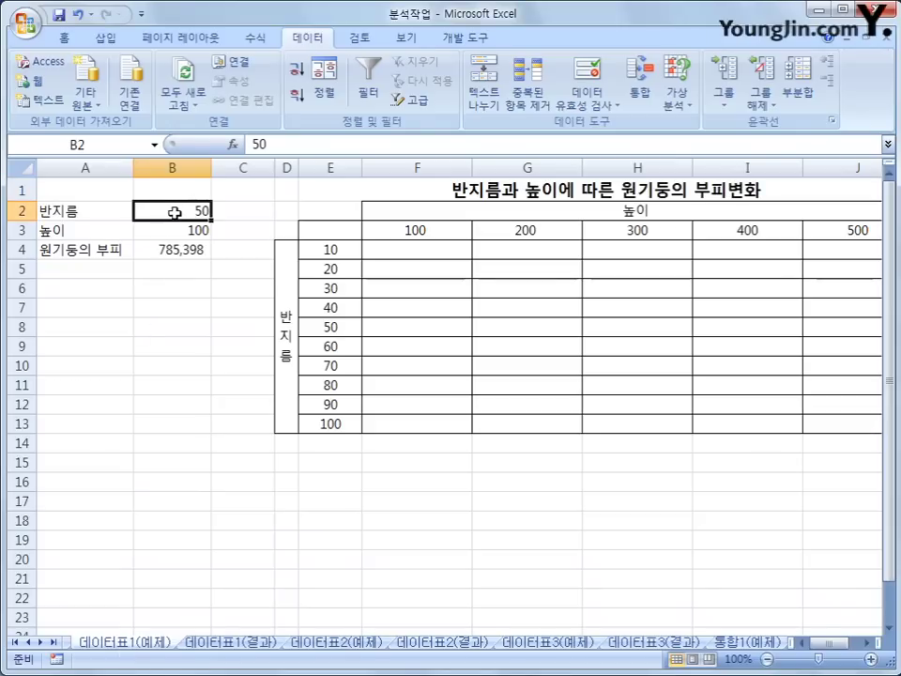
pyautogui.click(128, 231)
pyautogui.click(173, 230)
pyautogui.click(123, 250)
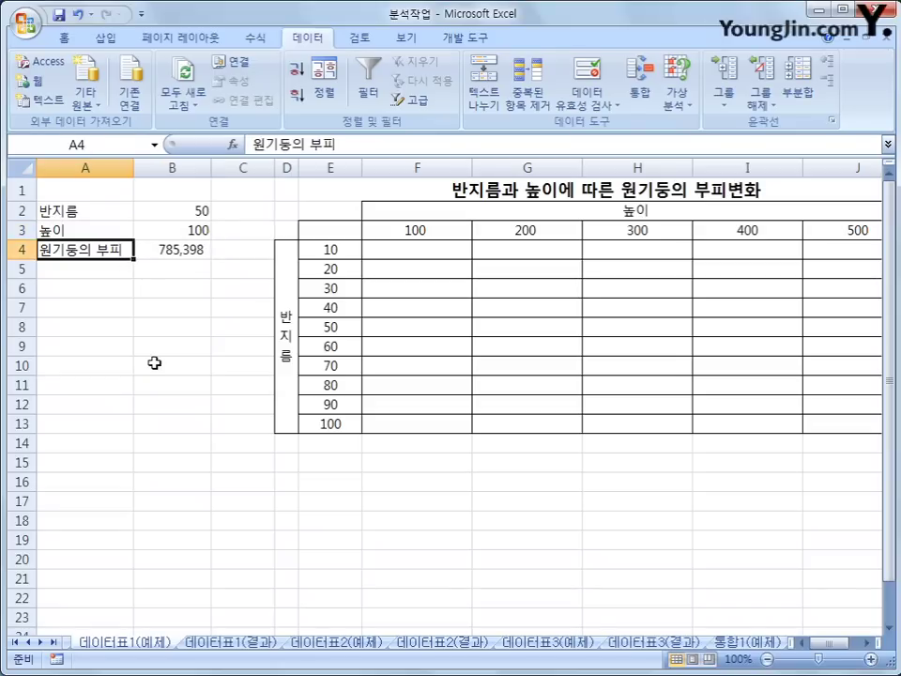
pyautogui.click(172, 252)
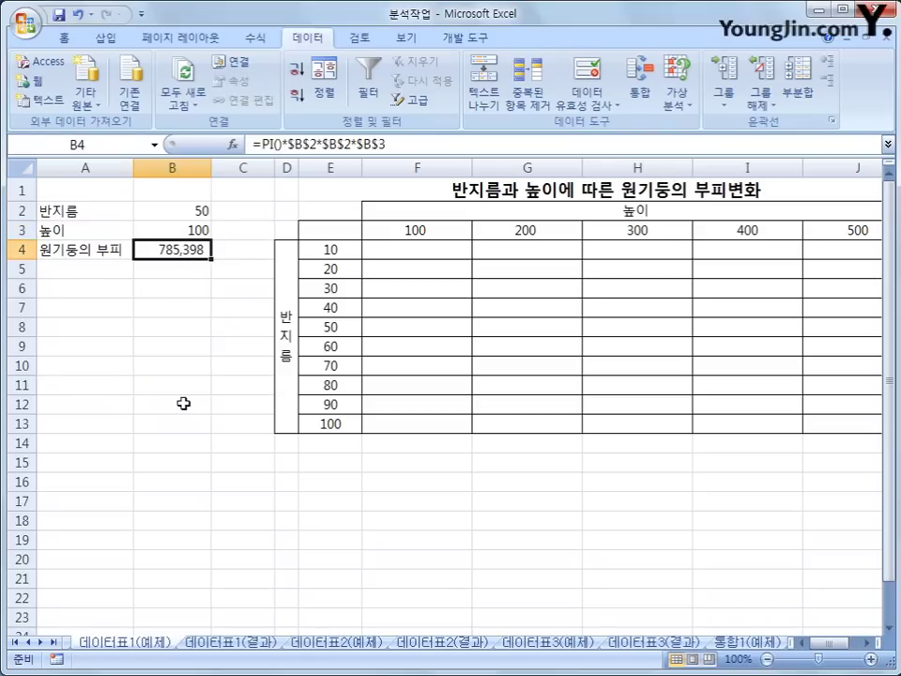
pyautogui.click(188, 229)
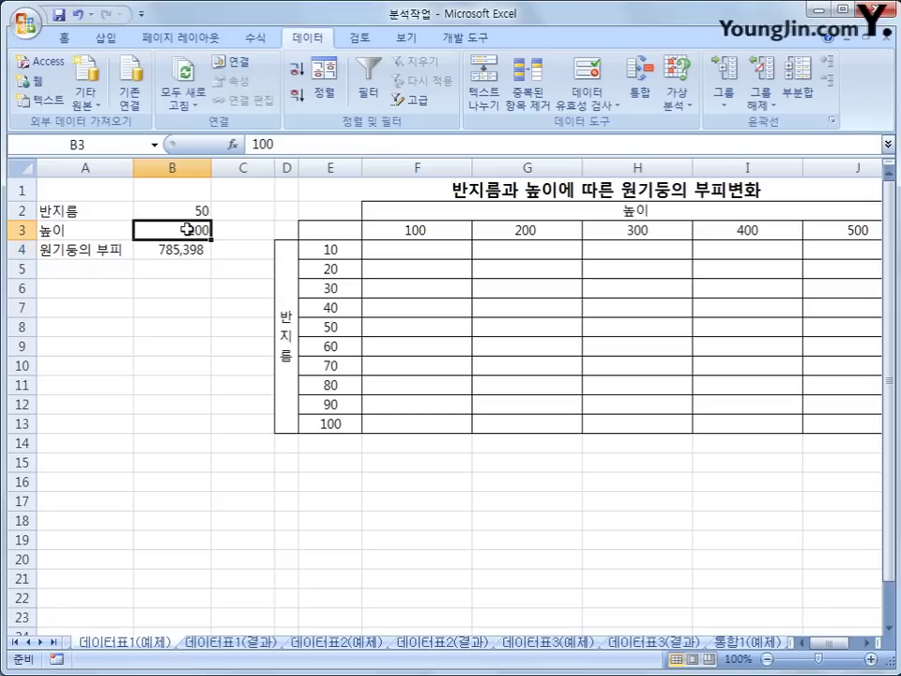
pyautogui.click(183, 252)
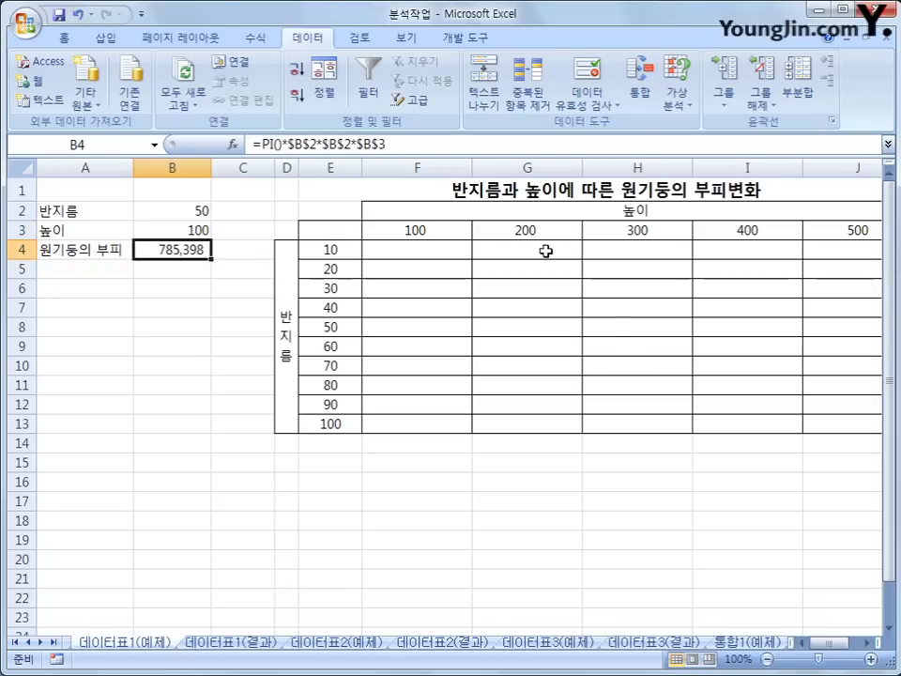
# Compare the table's height headings in row 3 and radius headings in column E with the input cells feeding the volume formula
pyautogui.click(577, 207)
pyautogui.click(208, 230)
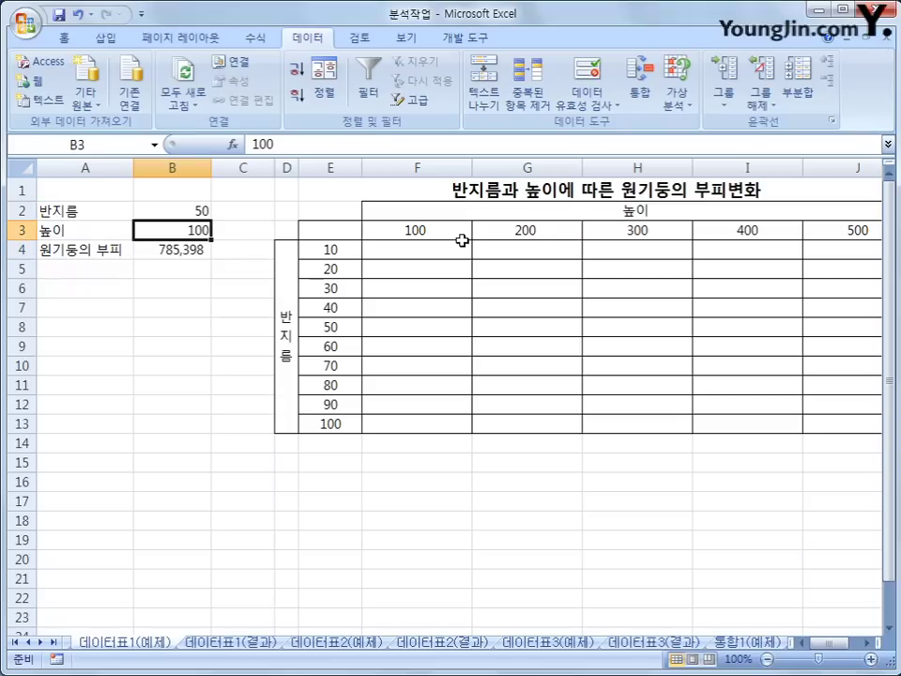
pyautogui.click(569, 234)
pyautogui.click(835, 234)
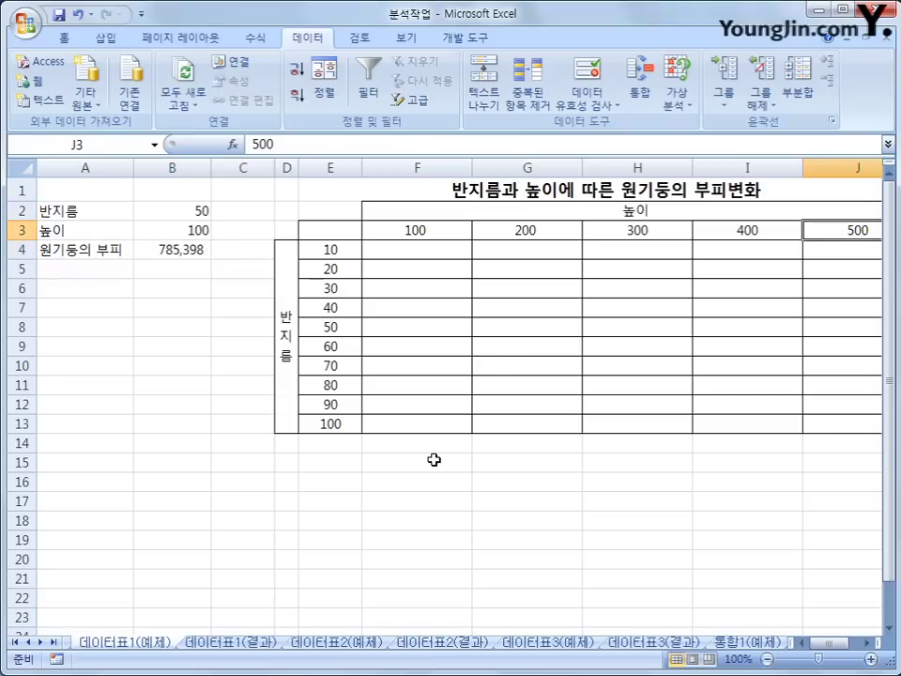
pyautogui.click(175, 207)
pyautogui.click(340, 249)
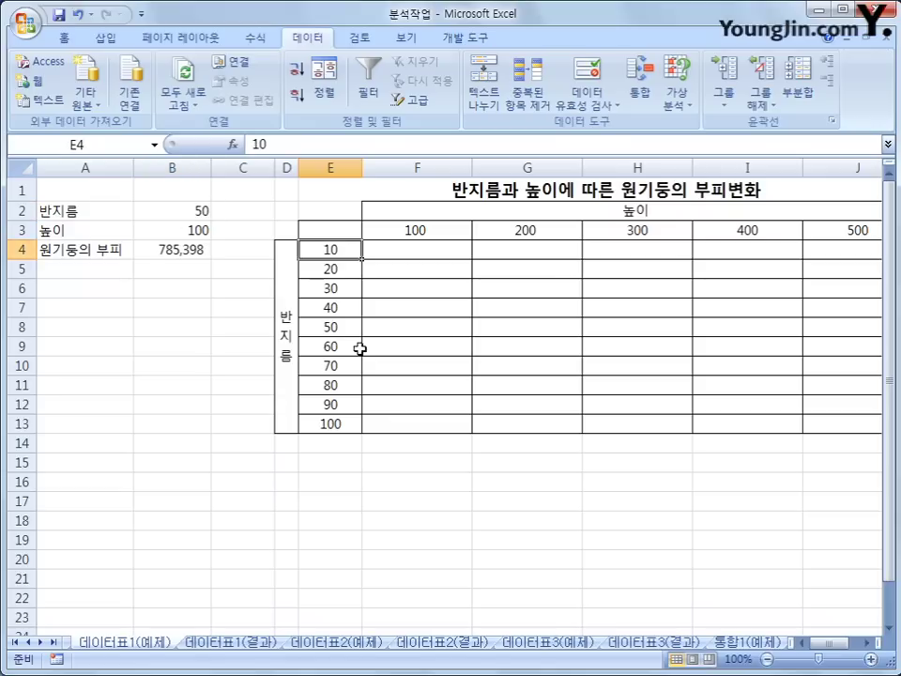
pyautogui.click(341, 267)
pyautogui.click(327, 426)
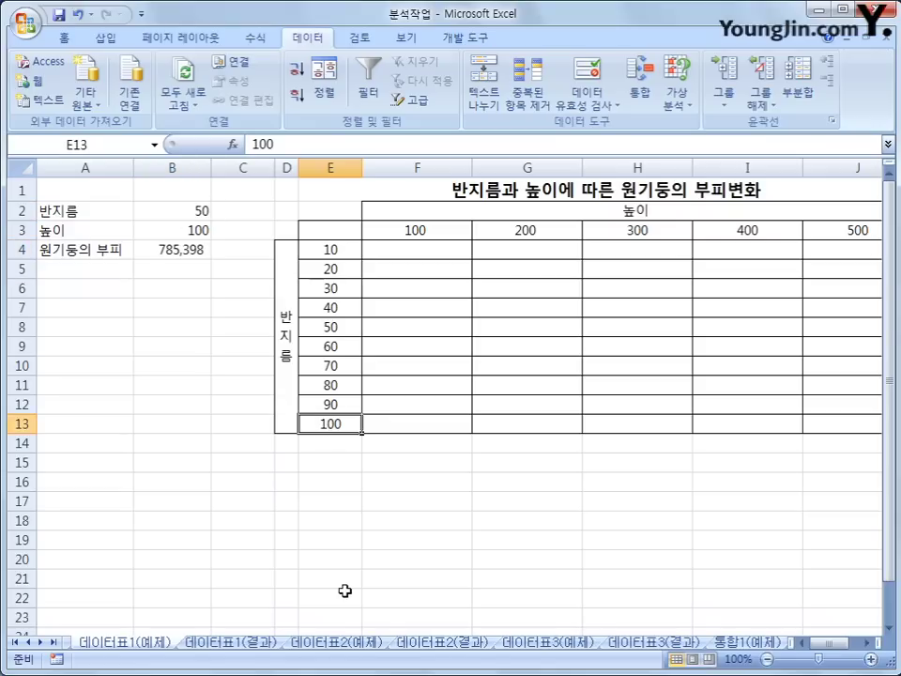
pyautogui.click(193, 248)
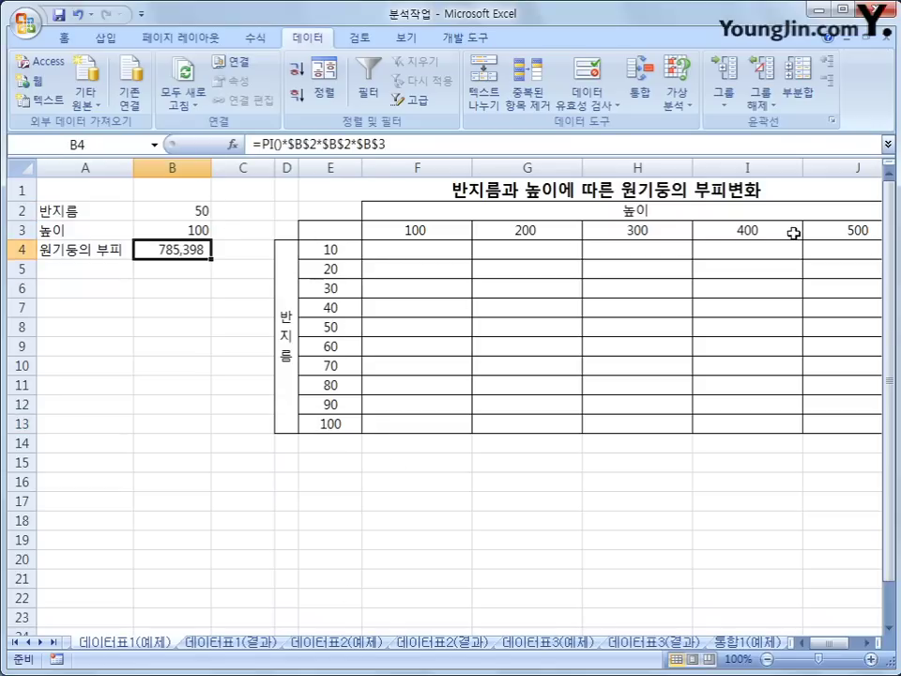
# Enter =B4 in corner cell E3 to link the table to the cylinder volume formula
pyautogui.click(352, 238)
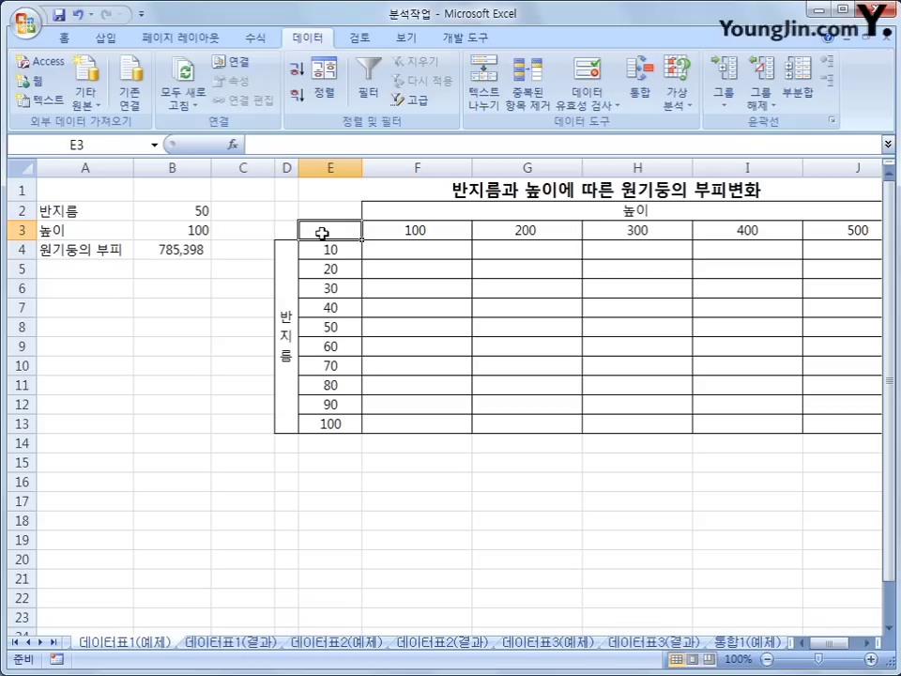
pyautogui.write('=')
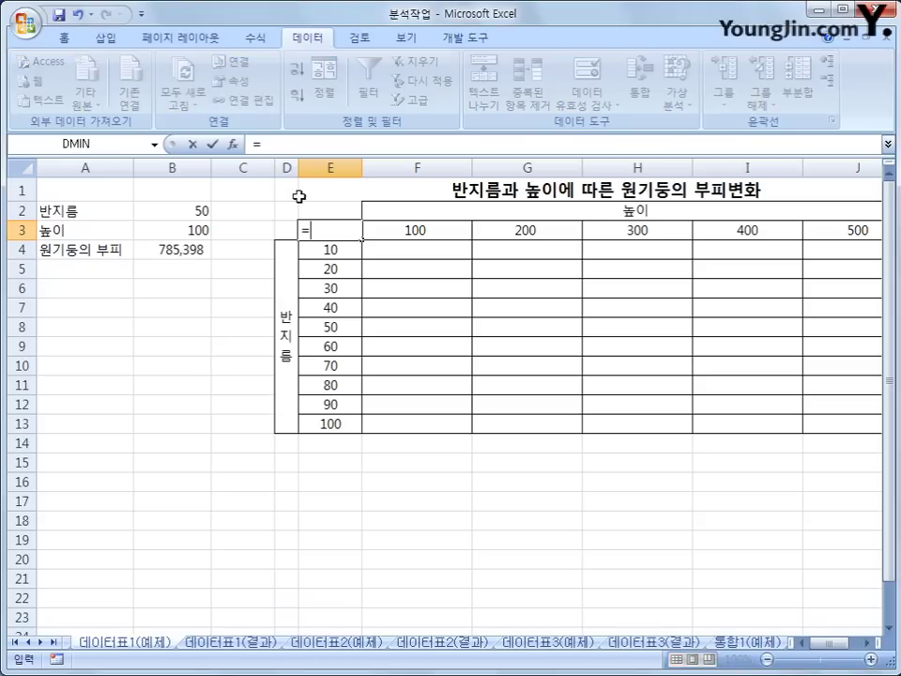
pyautogui.click(200, 247)
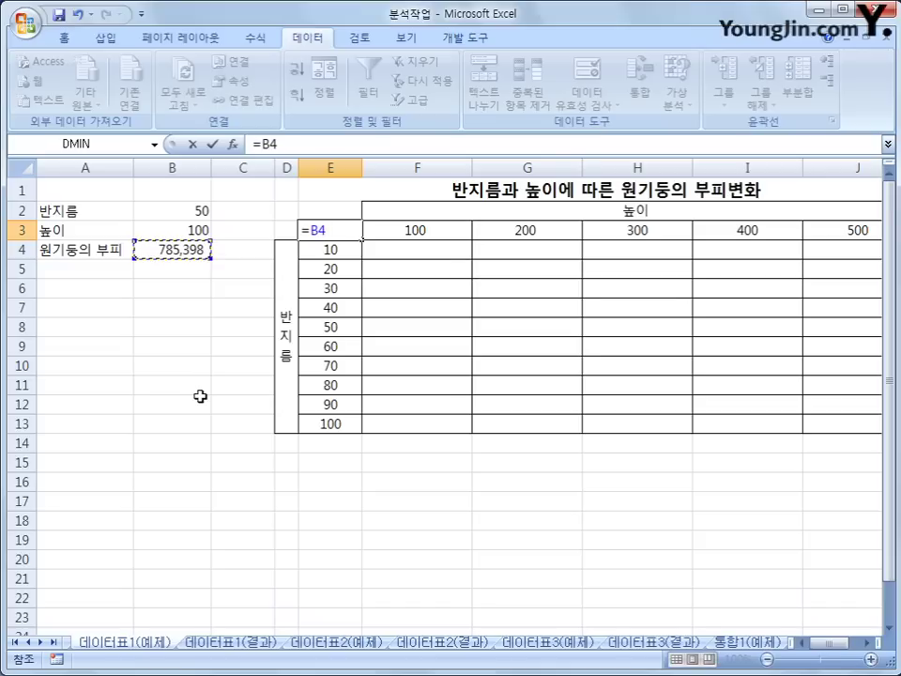
pyautogui.press('Return')
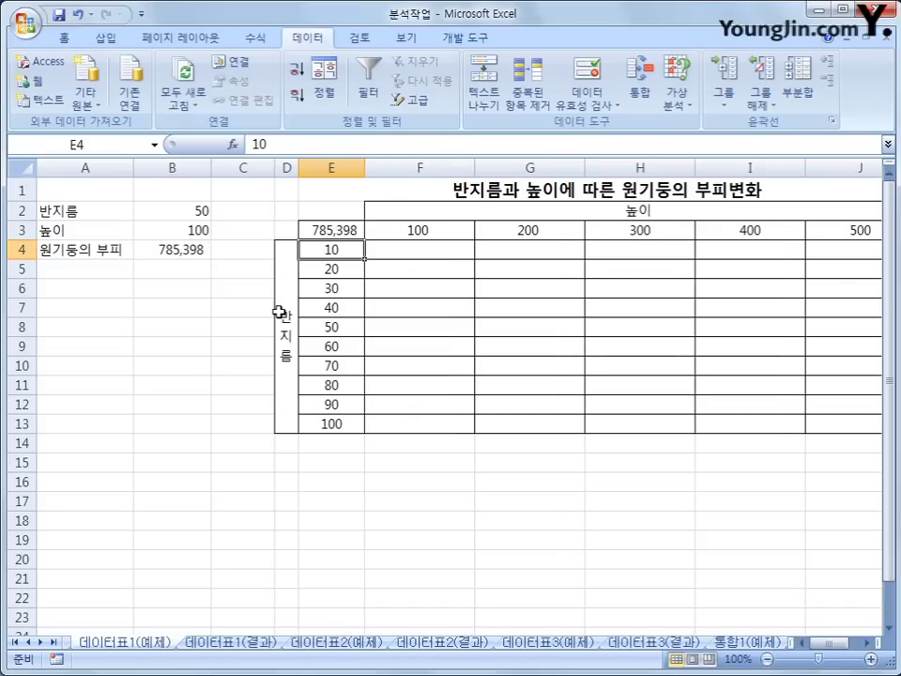
# Create a two-variable data table over E3:J13 with $B$3 as the row input cell and $B$2 as the column input cell
pyautogui.click(342, 229)
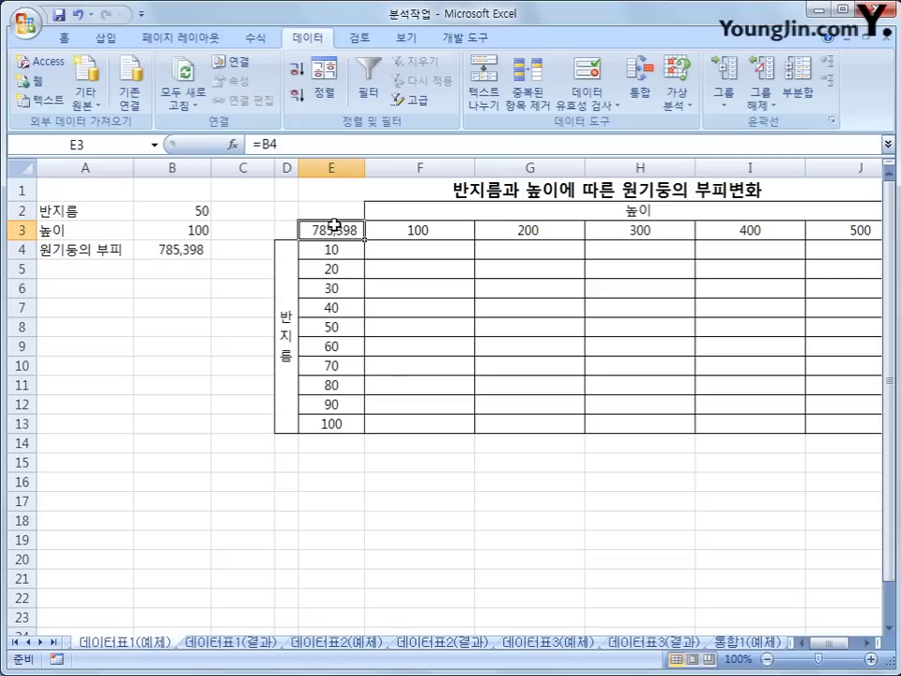
pyautogui.moveTo(334, 227); pyautogui.dragTo(818, 420)
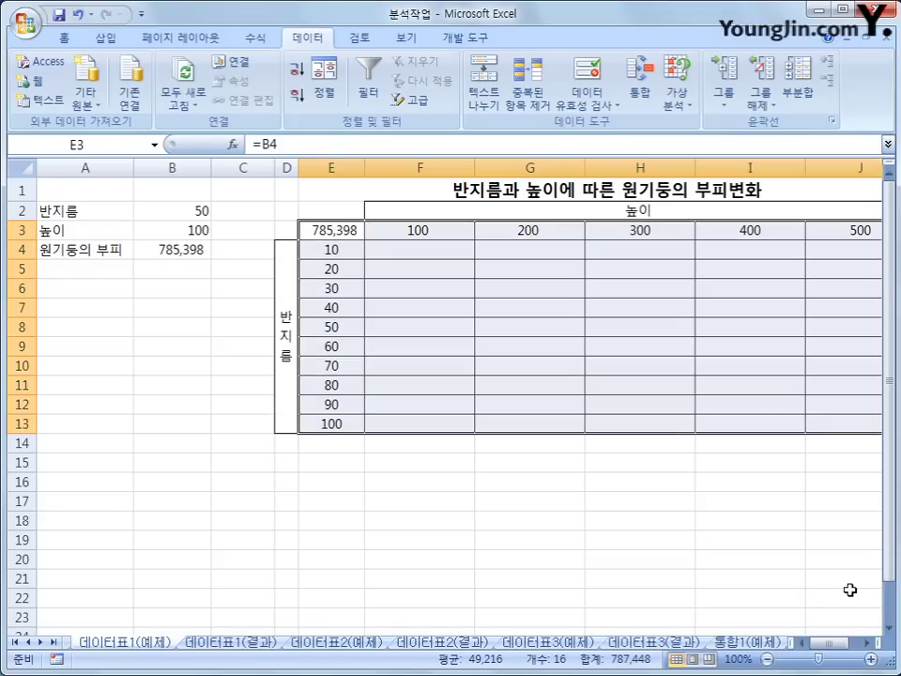
pyautogui.click(864, 643)
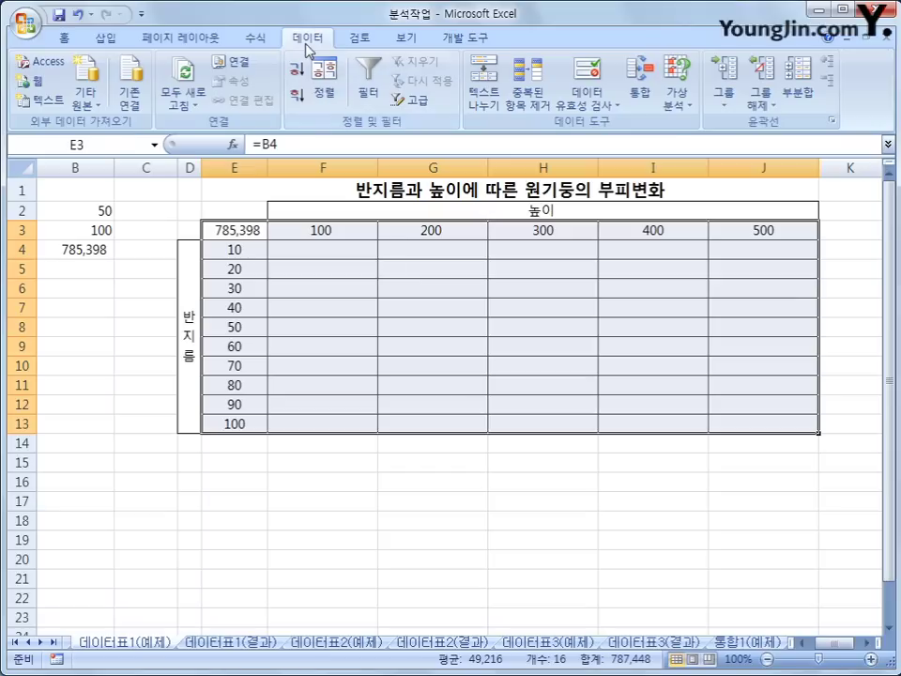
pyautogui.click(677, 102)
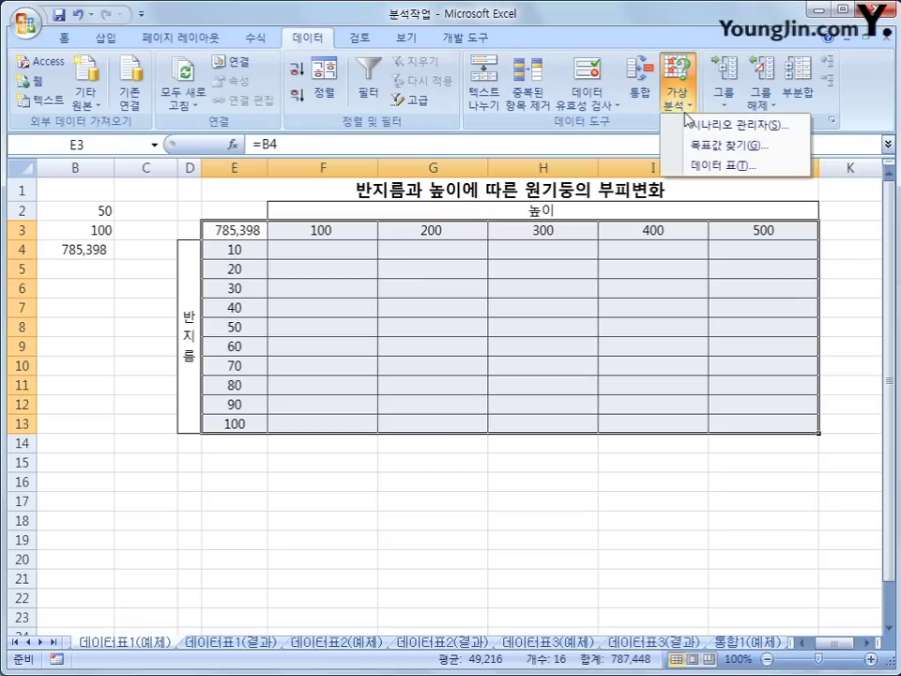
pyautogui.click(699, 170)
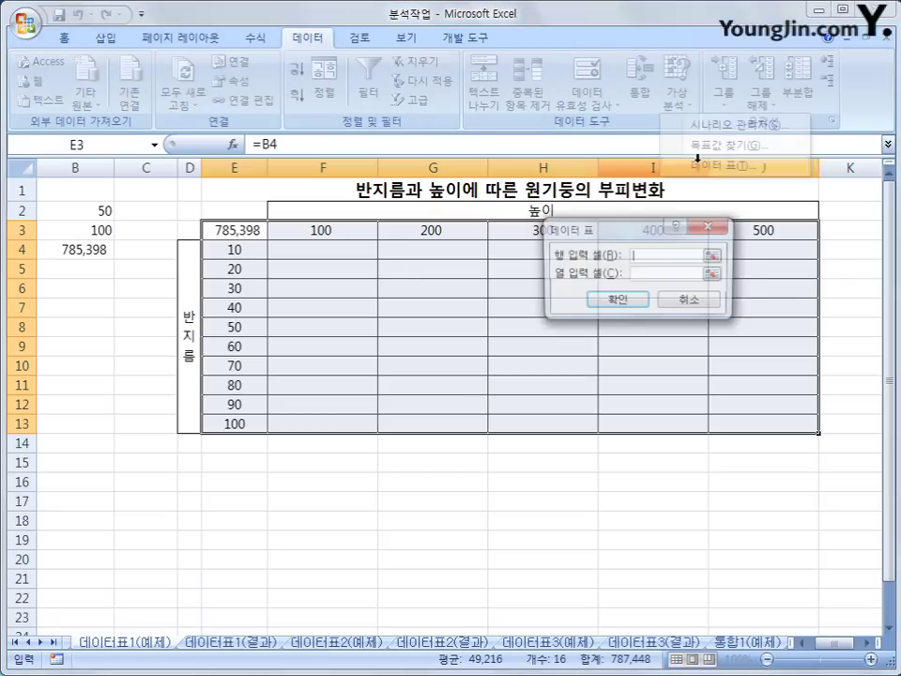
pyautogui.moveTo(599, 232); pyautogui.dragTo(350, 441)
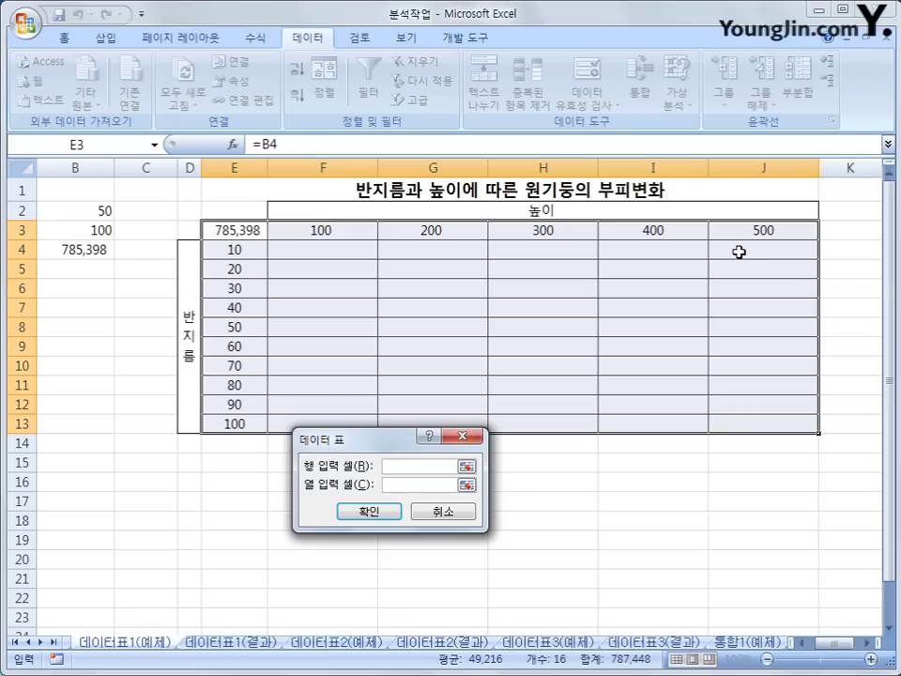
pyautogui.moveTo(831, 644); pyautogui.dragTo(812, 647)
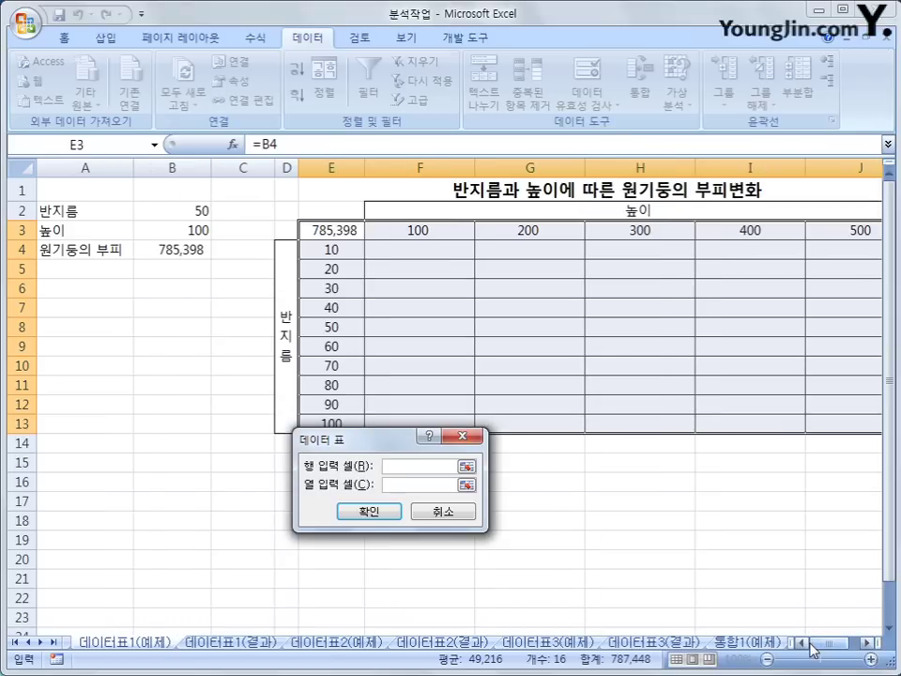
pyautogui.click(185, 231)
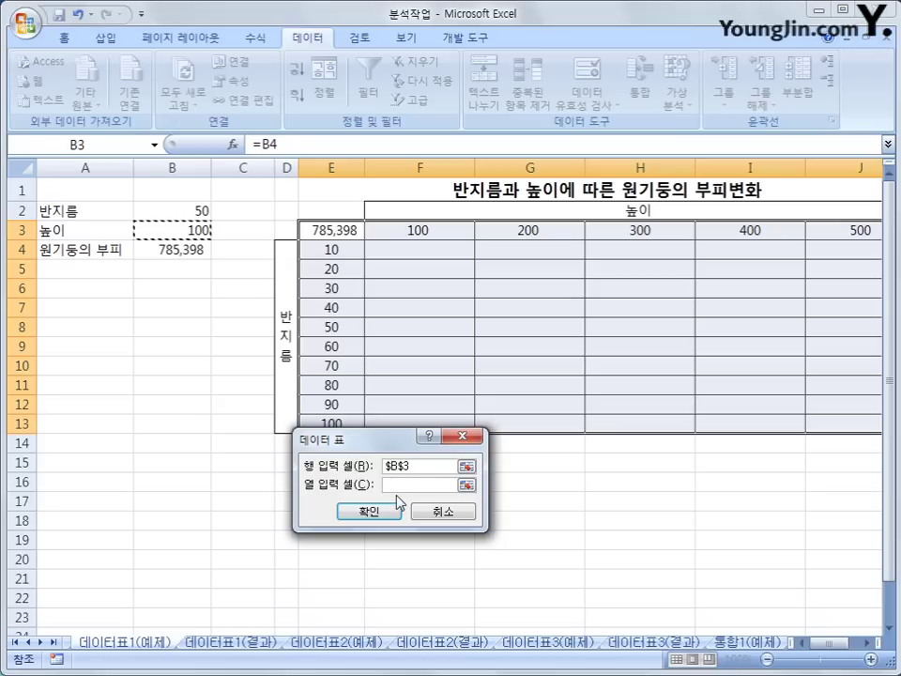
pyautogui.press('Tab')
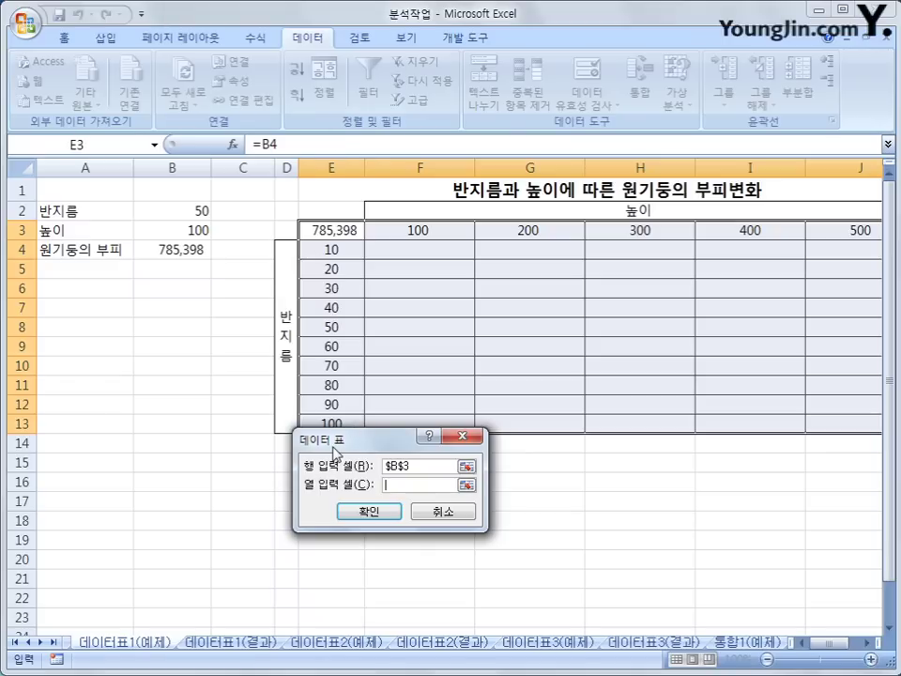
pyautogui.click(187, 211)
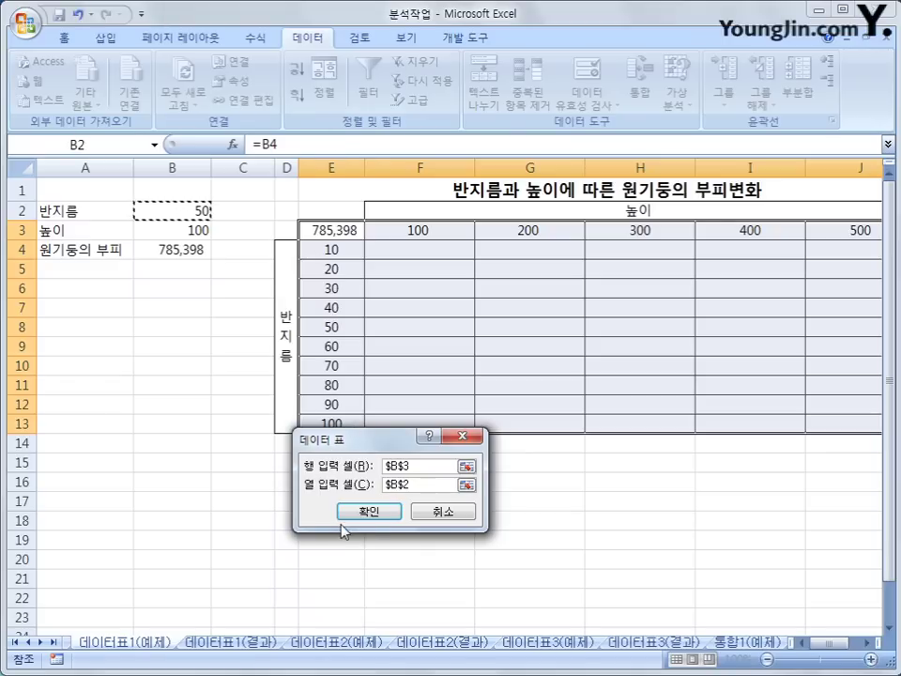
pyautogui.click(370, 511)
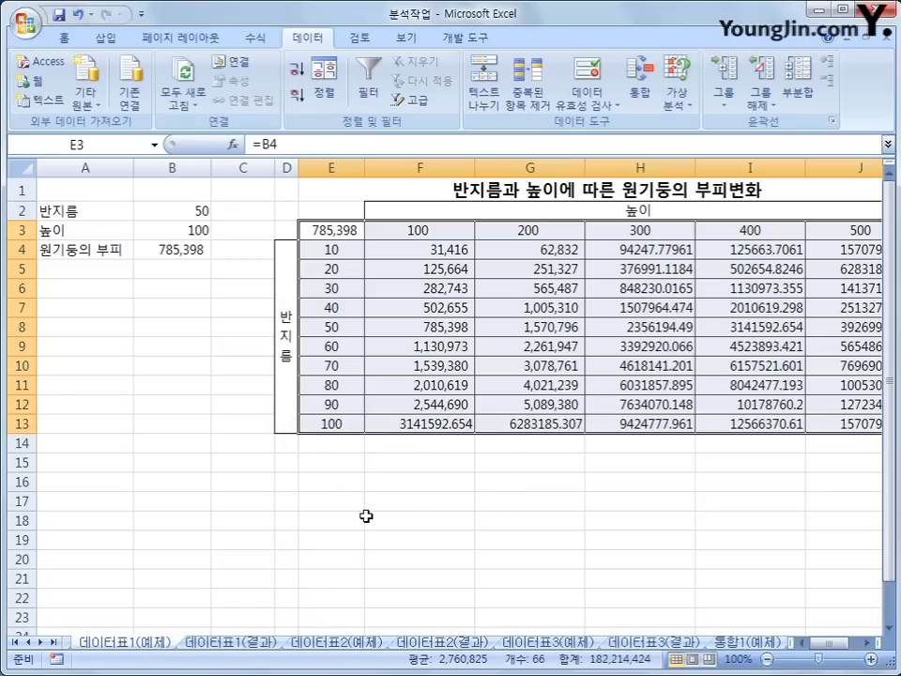
# Format the table results in F4:J13 as numbers with a thousands separator and 2 decimal places
pyautogui.click(867, 644)
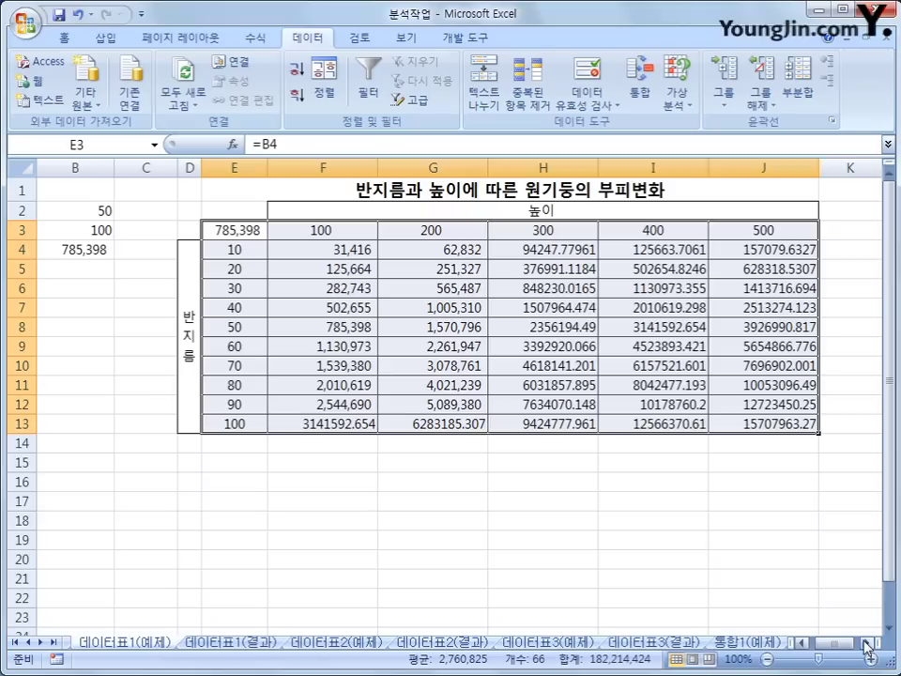
pyautogui.moveTo(342, 249); pyautogui.dragTo(730, 418)
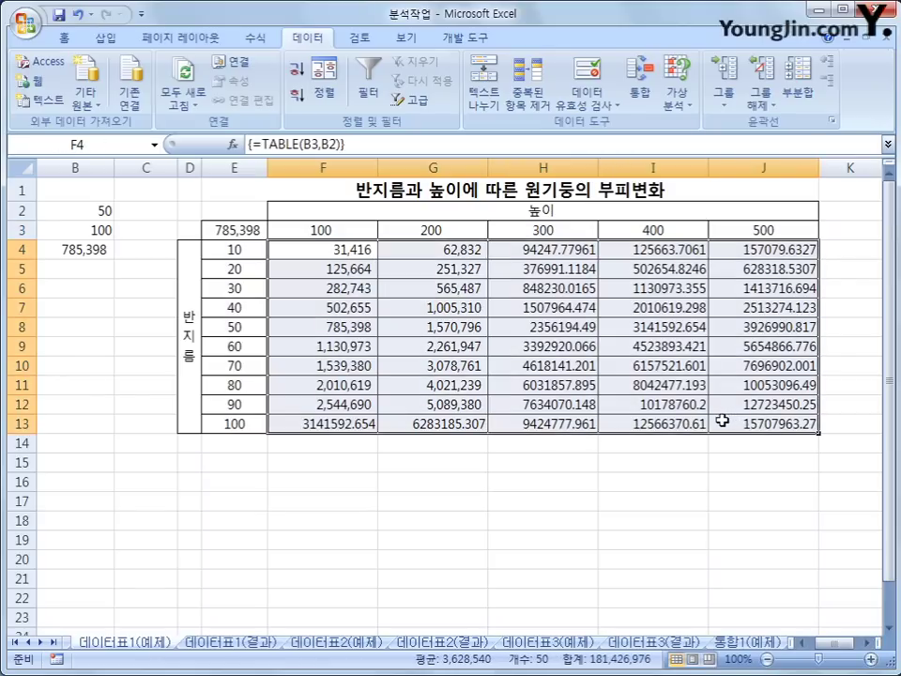
pyautogui.rightClick(368, 244)
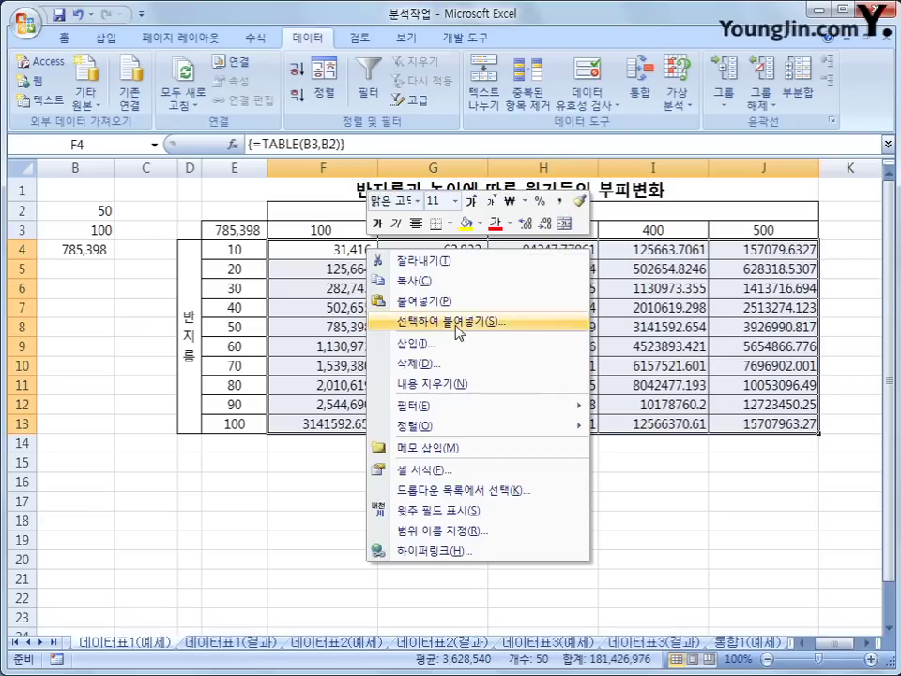
pyautogui.click(463, 469)
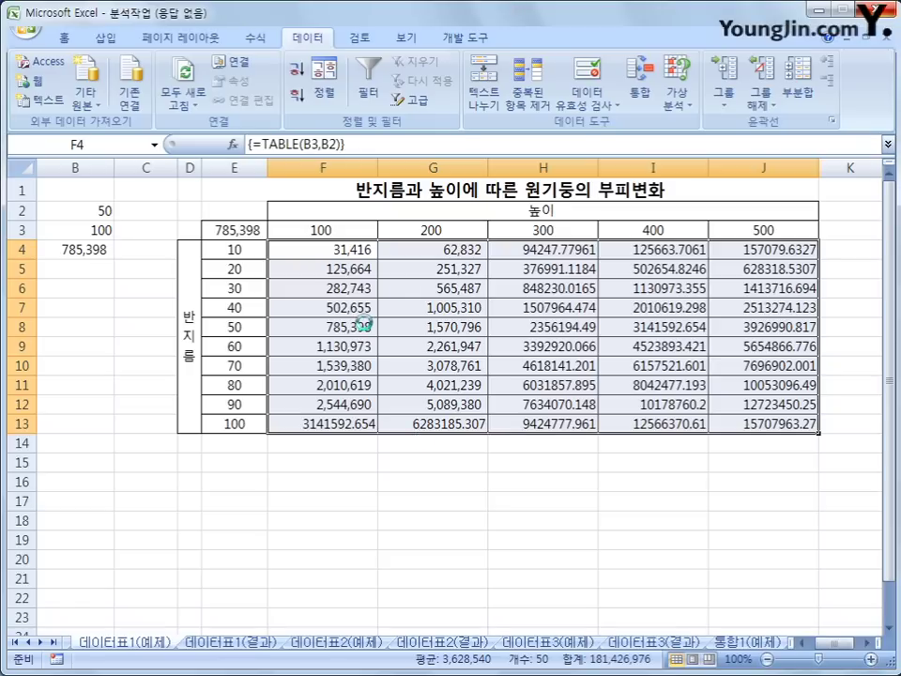
pyautogui.moveTo(336, 279); pyautogui.dragTo(342, 184)
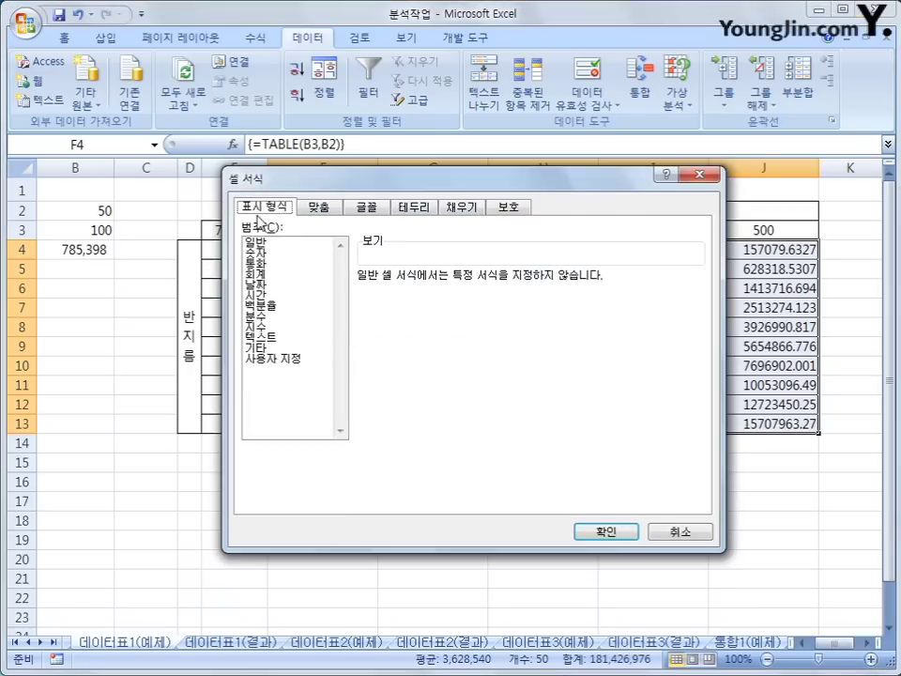
pyautogui.click(274, 253)
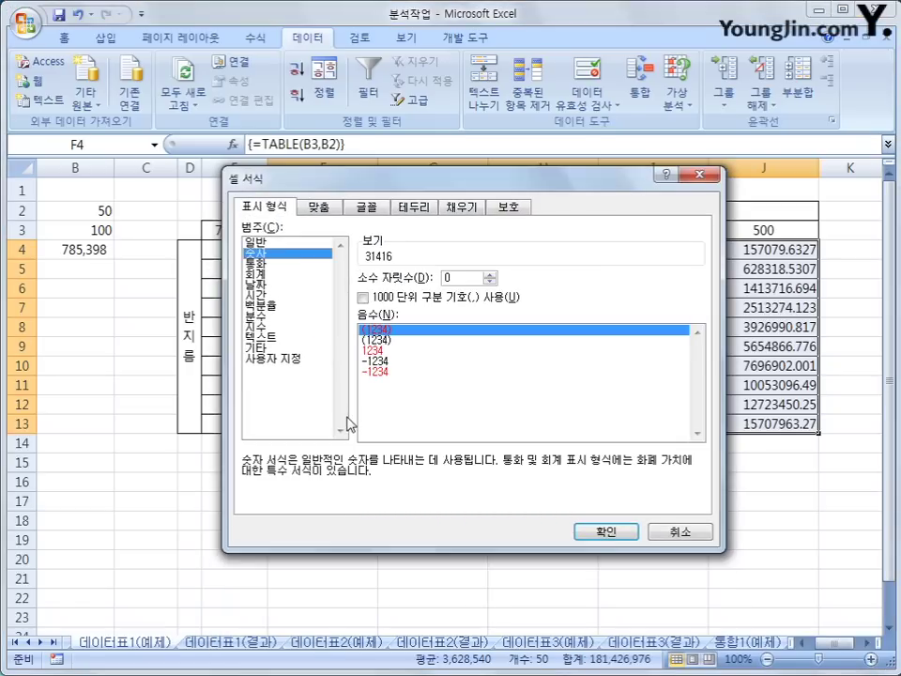
pyautogui.click(364, 296)
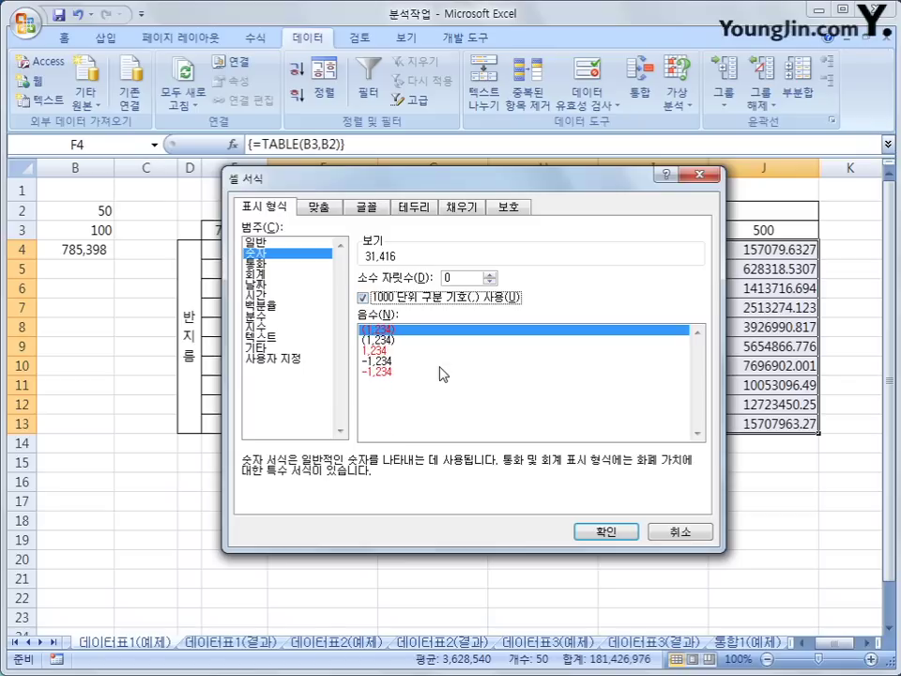
pyautogui.click(489, 275)
pyautogui.click(489, 275)
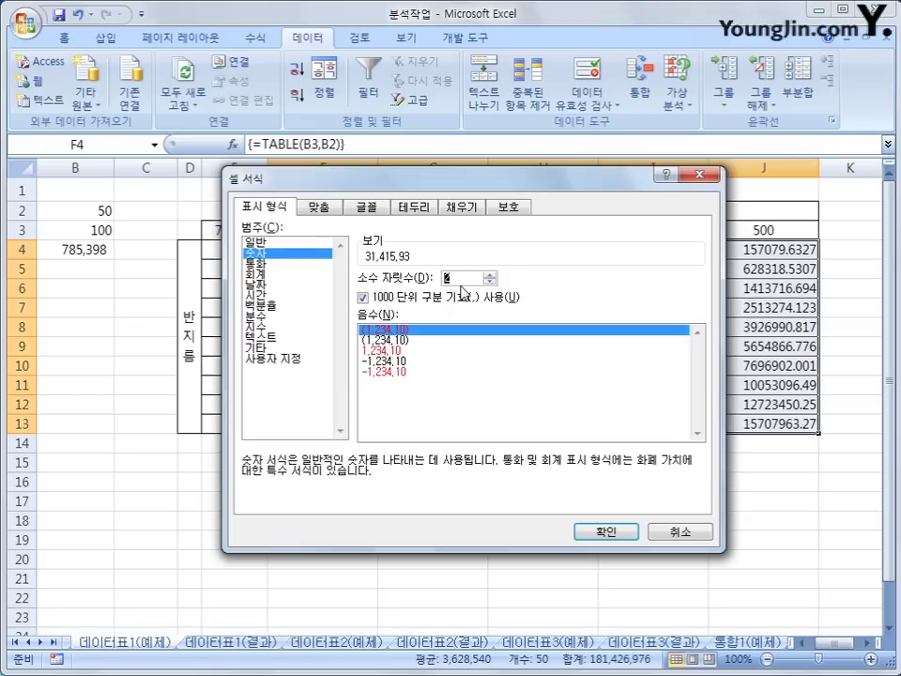
pyautogui.click(578, 530)
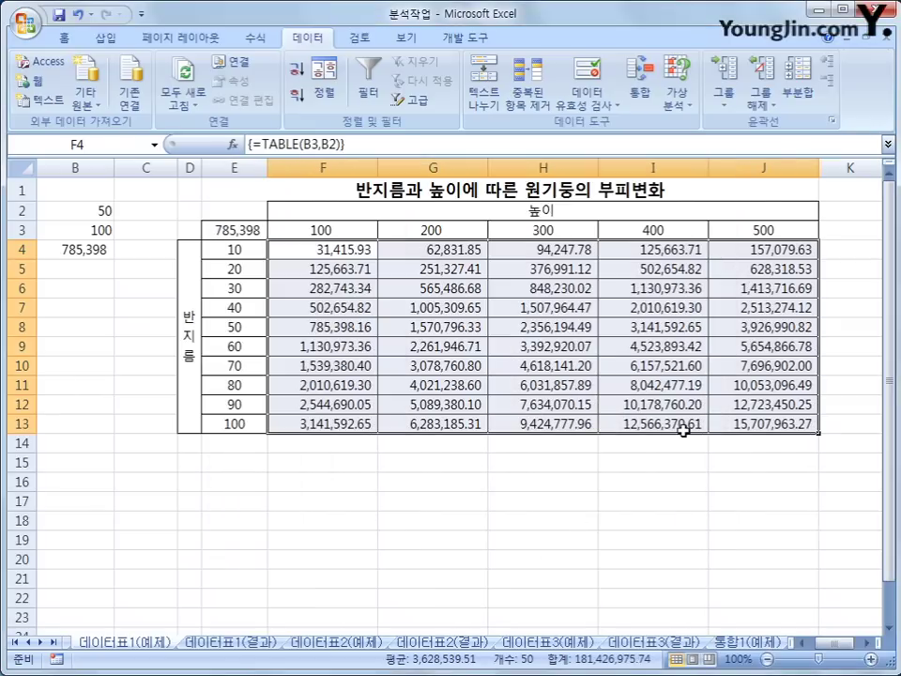
pyautogui.click(777, 424)
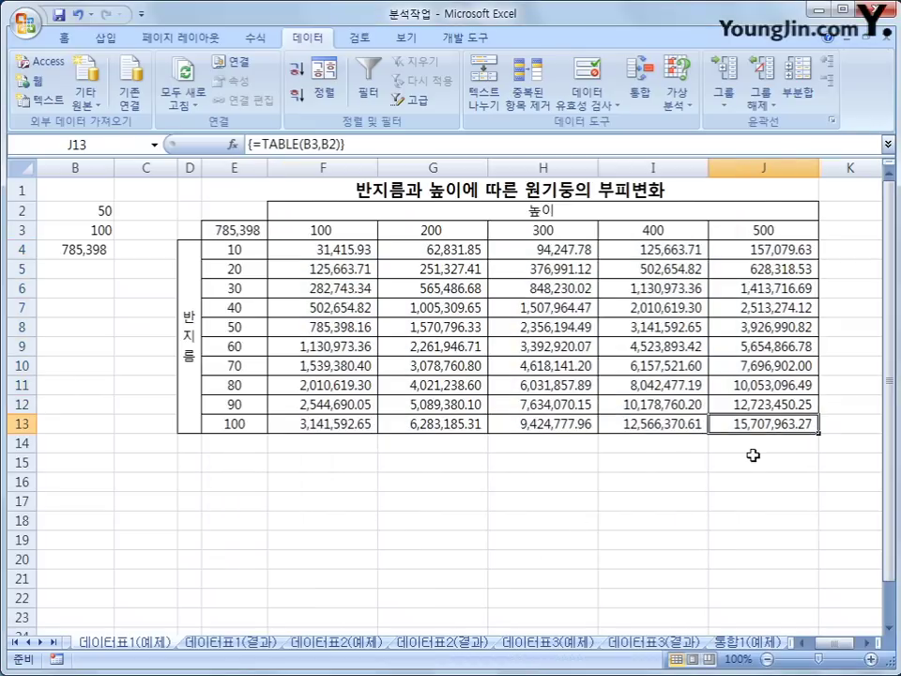
# On the 데이터표2(예제) sheet, examine the input values and formulas behind sales, gross profit and operating profit in B3:B12
pyautogui.click(338, 642)
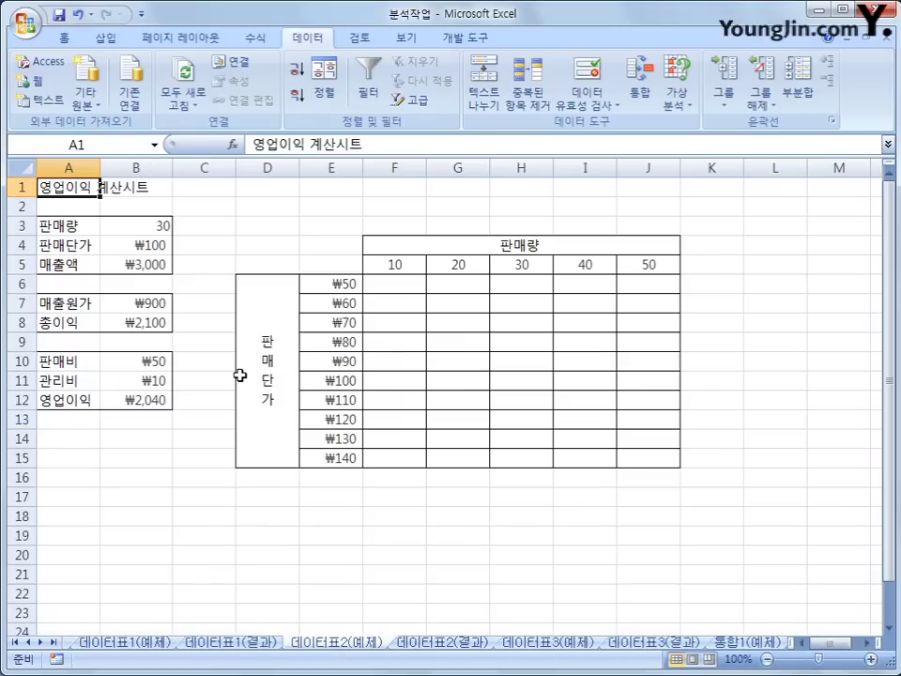
pyautogui.click(167, 226)
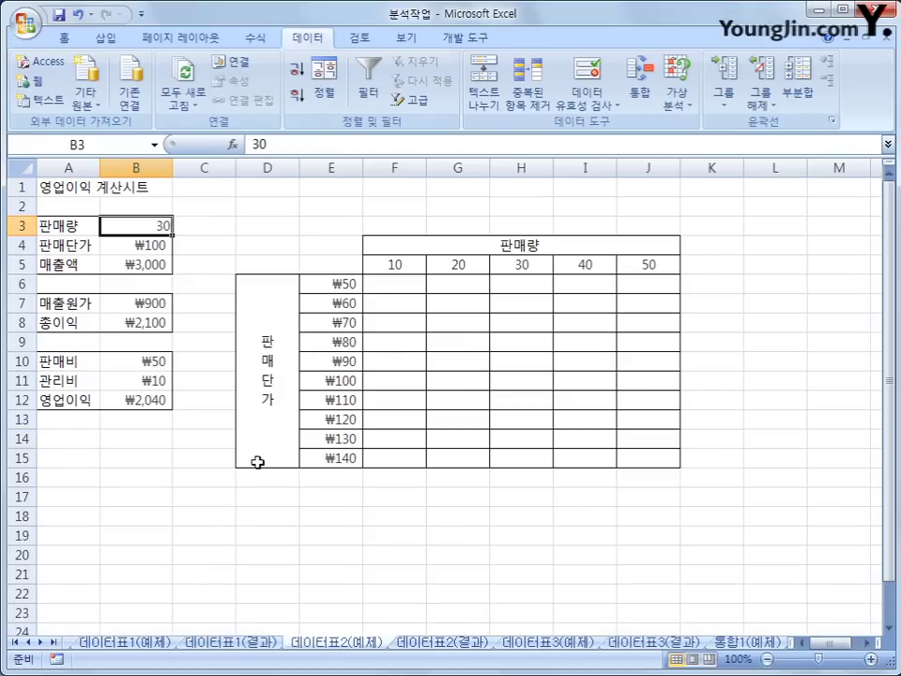
pyautogui.click(131, 244)
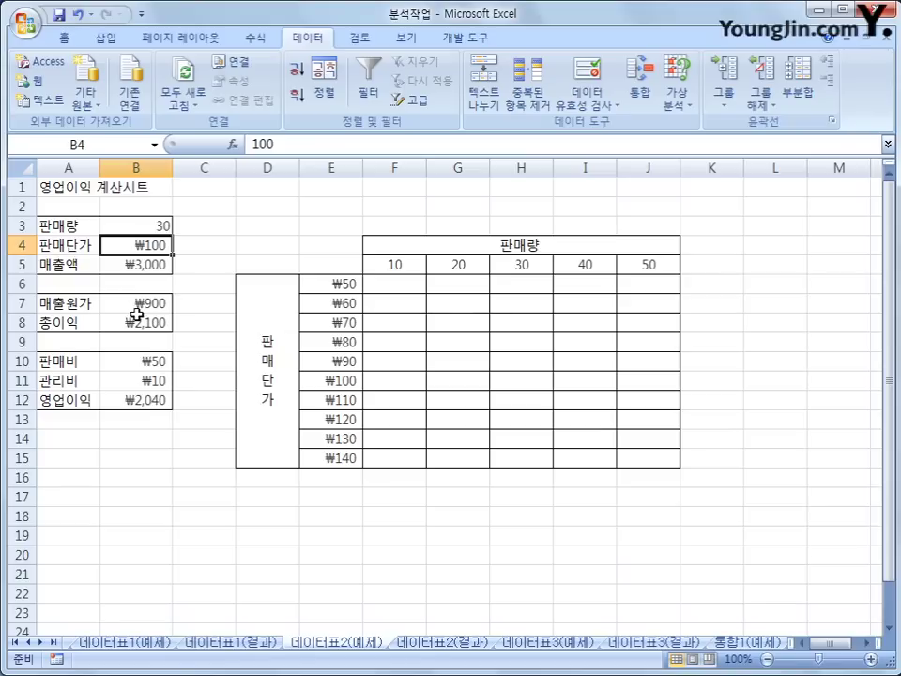
pyautogui.click(159, 226)
pyautogui.click(160, 243)
pyautogui.click(157, 266)
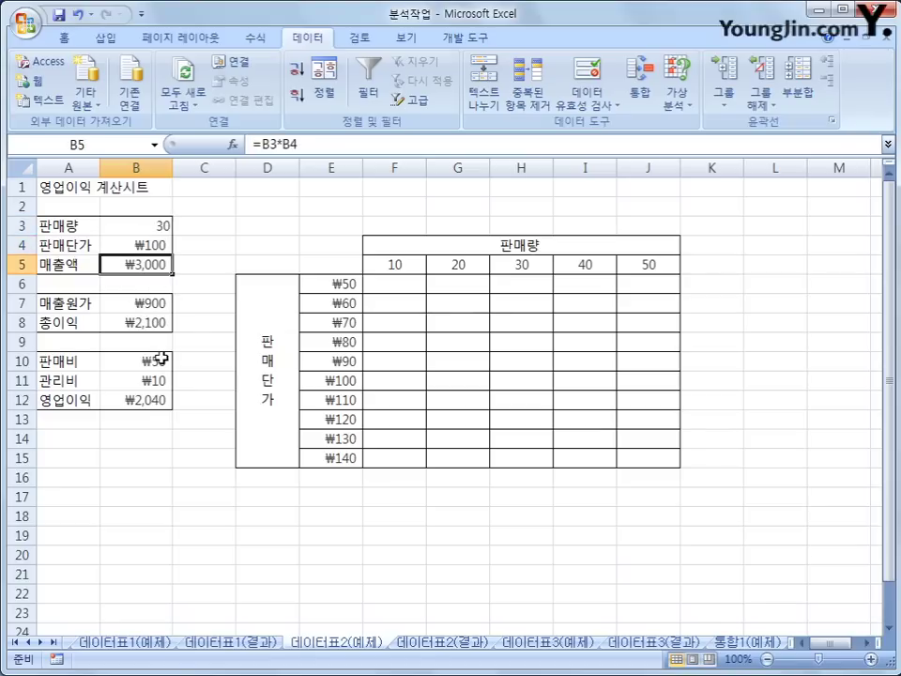
pyautogui.click(142, 302)
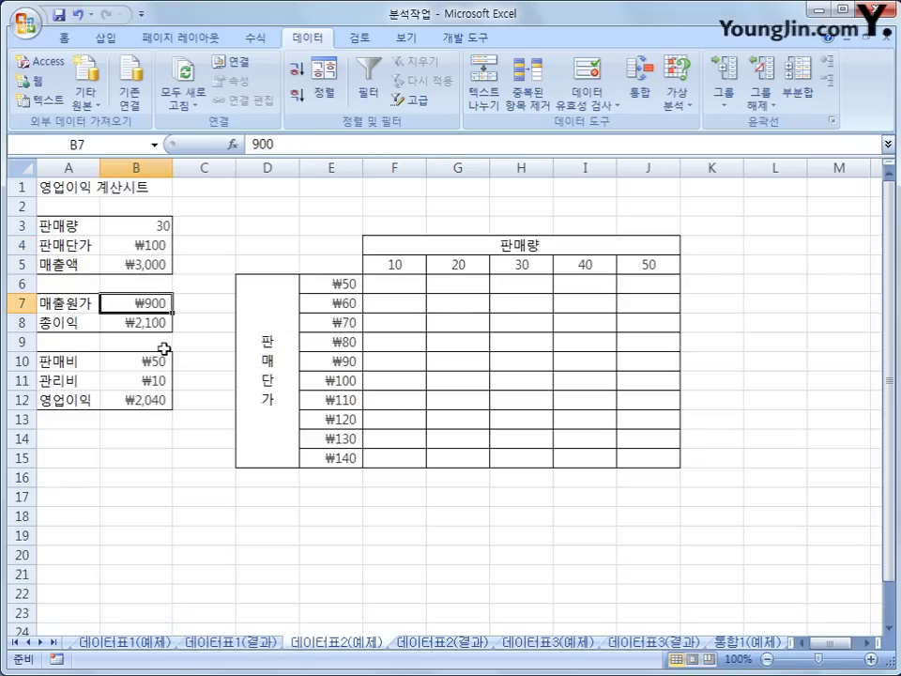
pyautogui.click(150, 325)
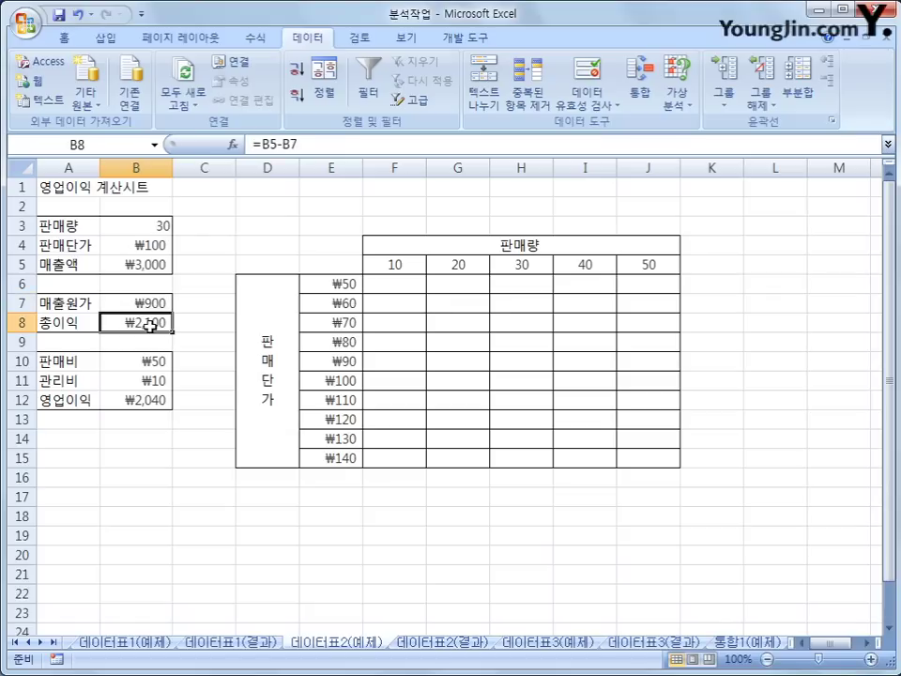
pyautogui.click(150, 265)
pyautogui.click(158, 303)
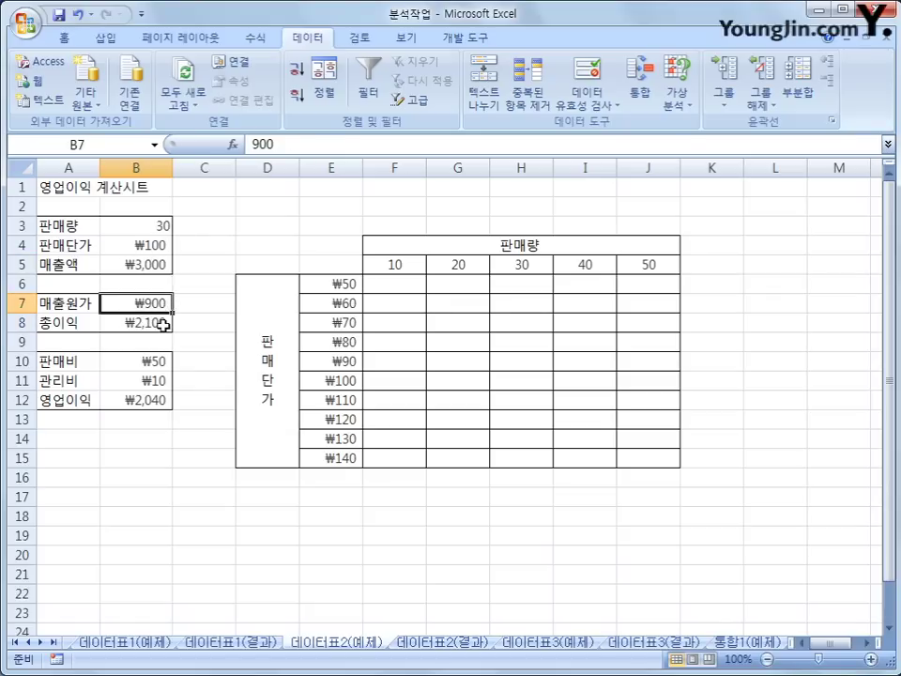
pyautogui.click(159, 324)
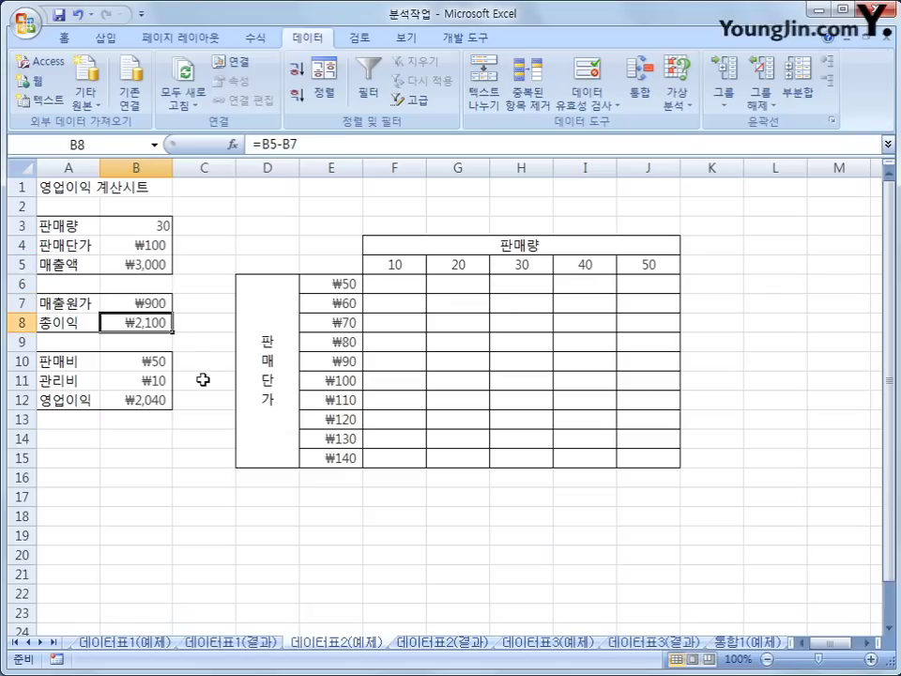
pyautogui.click(154, 361)
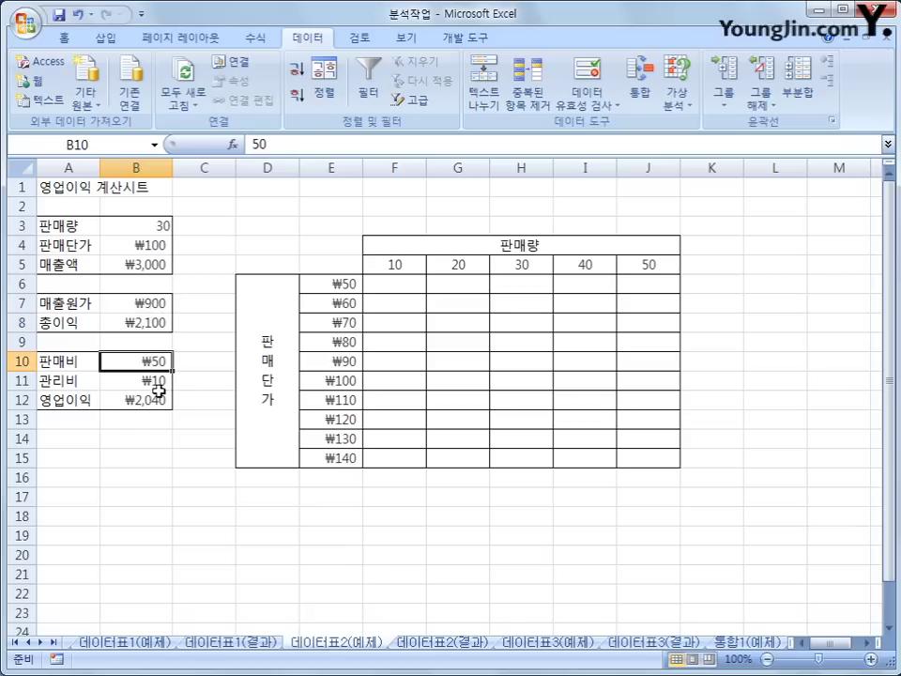
pyautogui.click(145, 380)
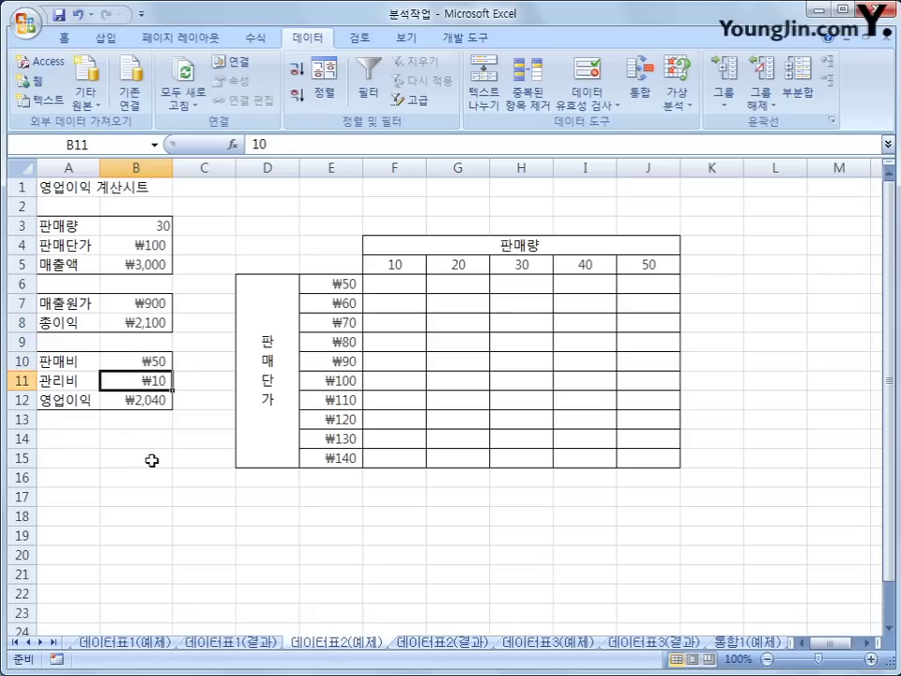
pyautogui.click(140, 404)
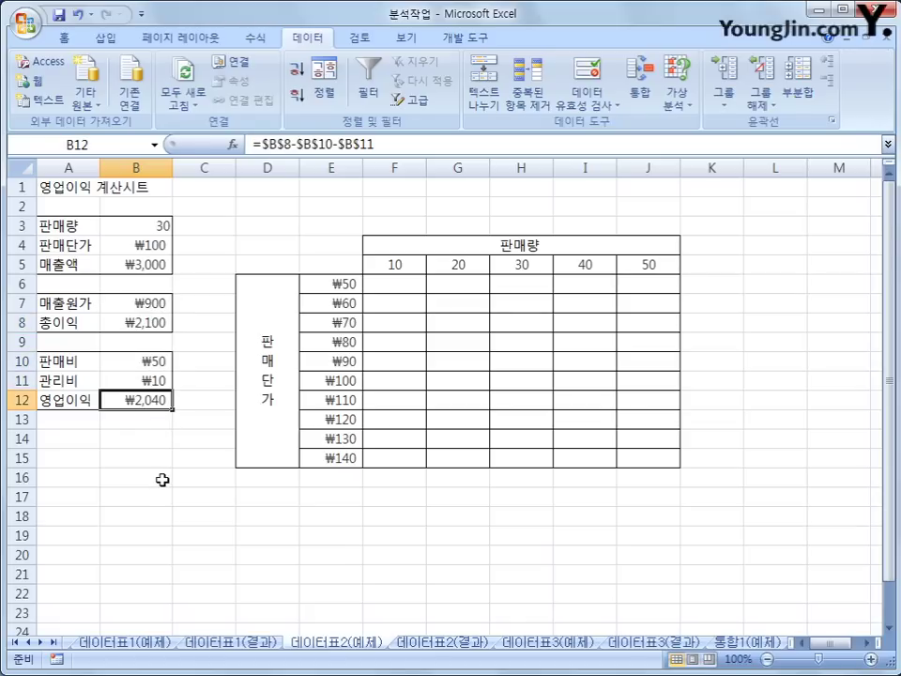
# Compare the quantity headings in row 5 and unit price headings in column E with input cells B3 and B4 and the B12 formula
pyautogui.click(157, 228)
pyautogui.click(394, 264)
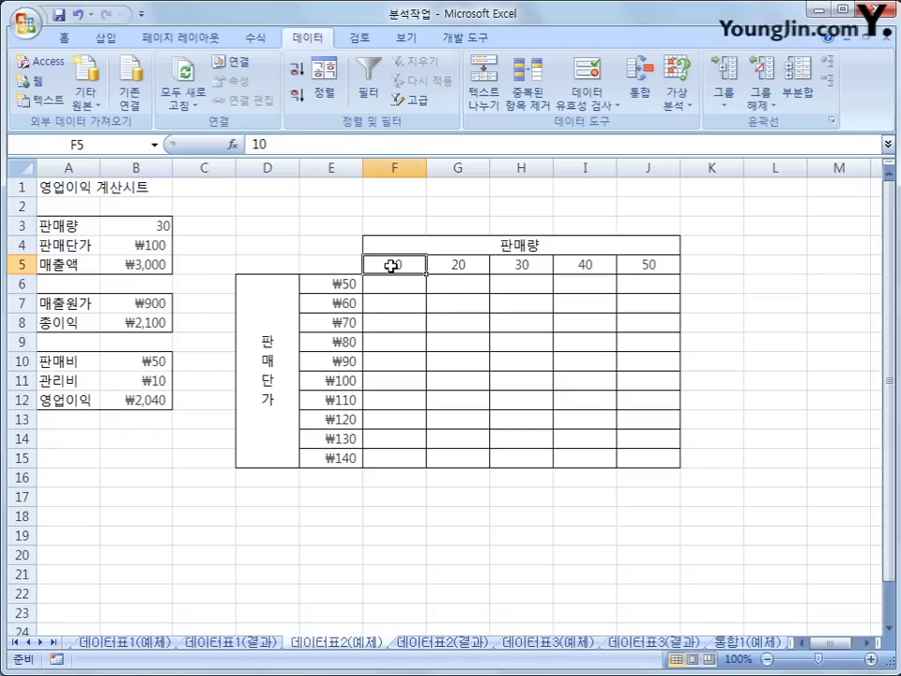
pyautogui.click(458, 264)
pyautogui.click(661, 264)
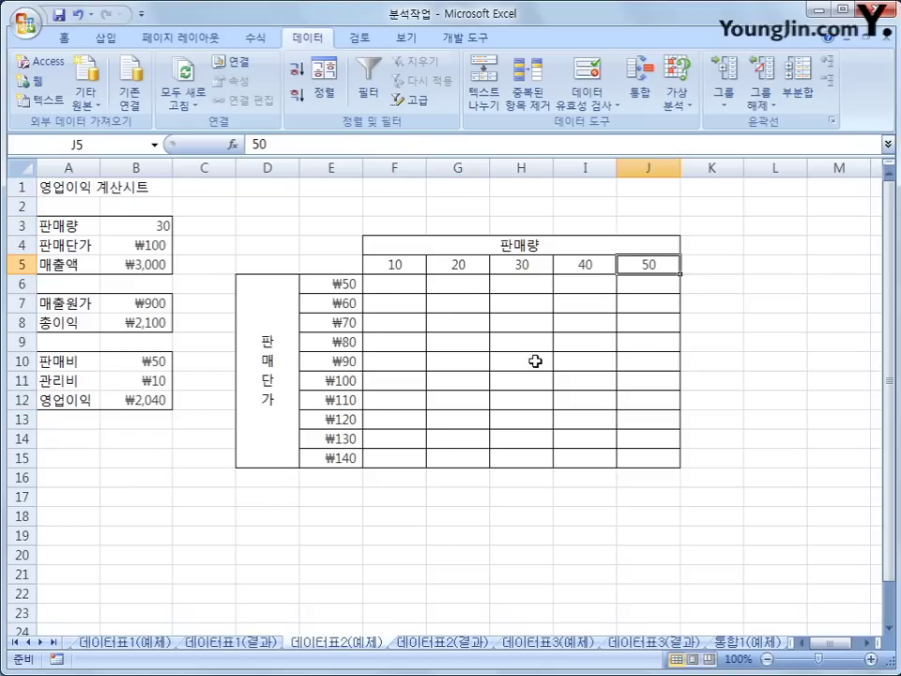
pyautogui.click(144, 244)
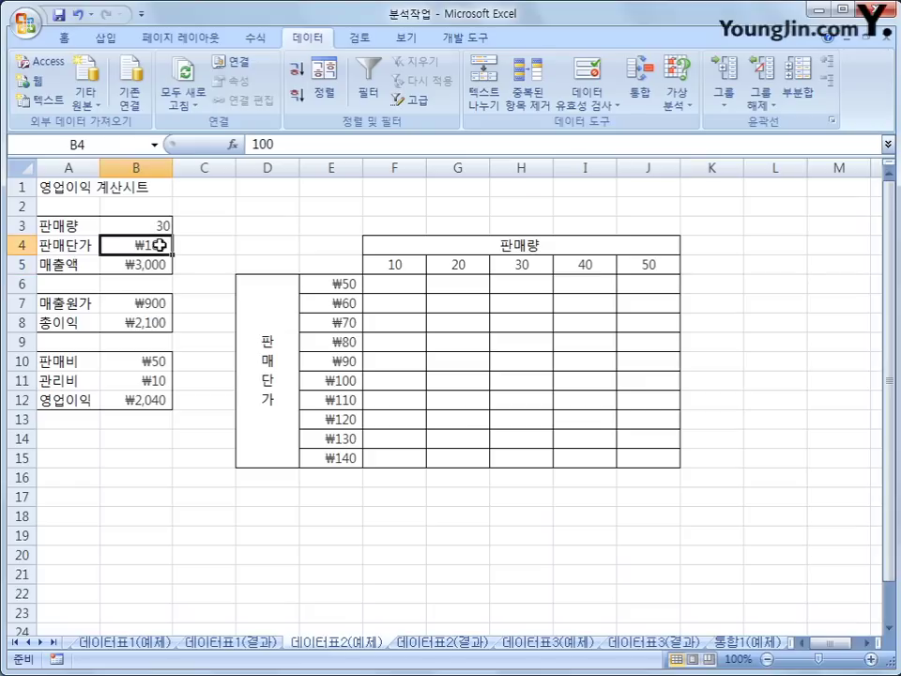
pyautogui.click(333, 283)
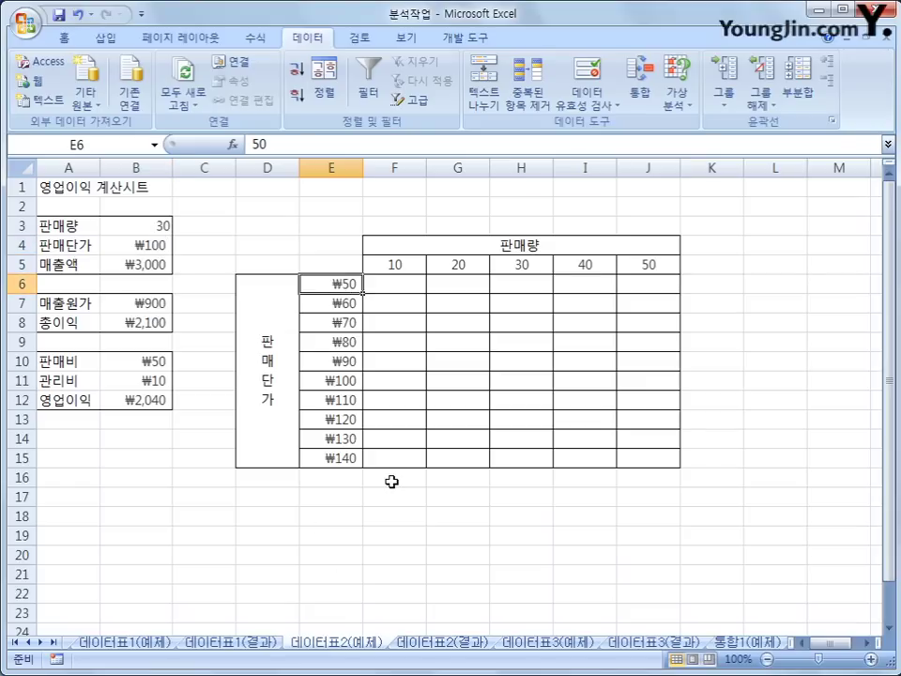
pyautogui.click(346, 459)
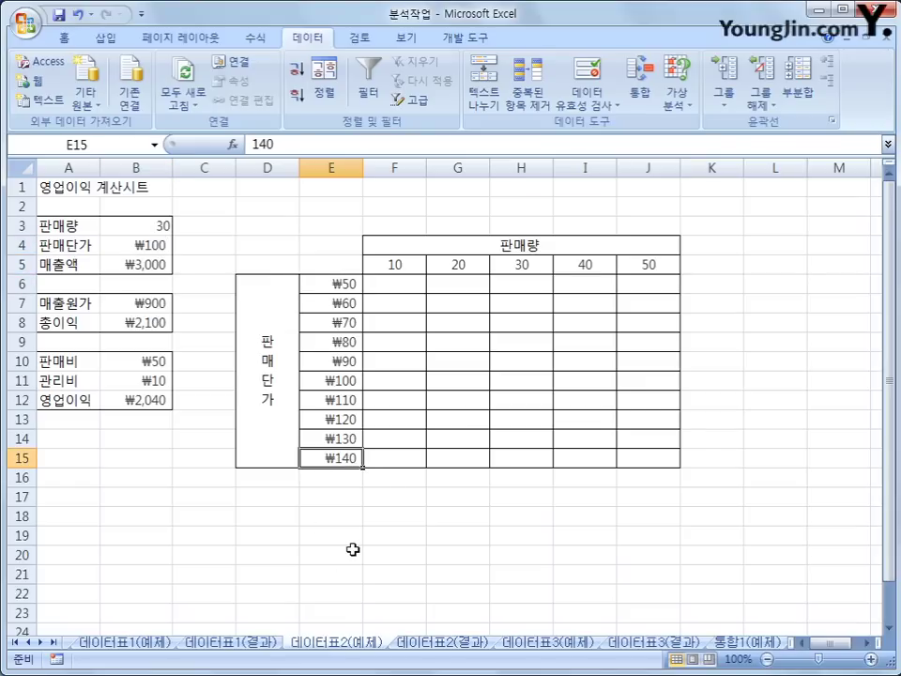
pyautogui.click(155, 402)
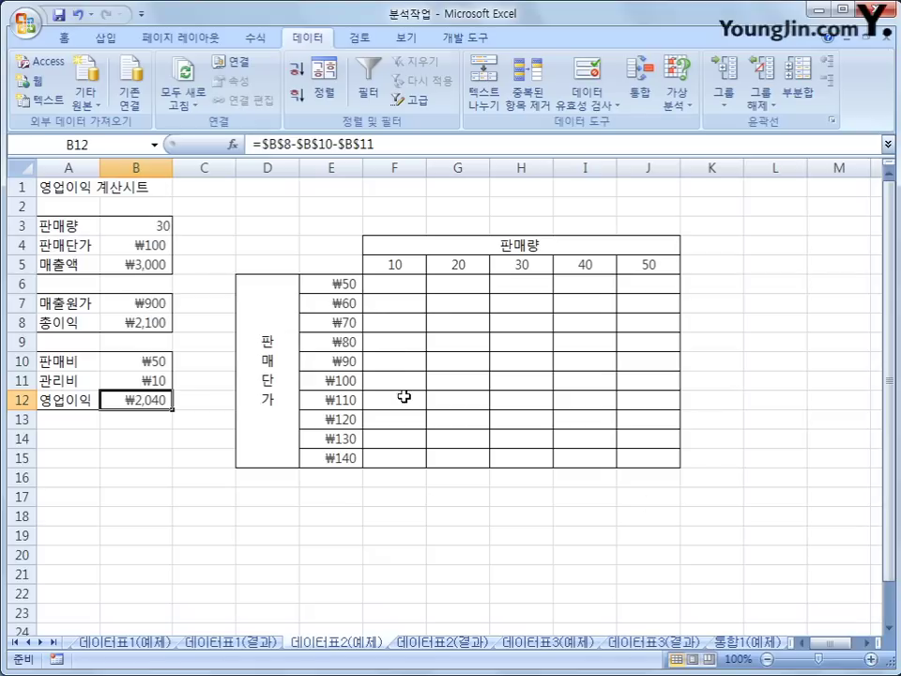
# Enter =B12 in corner cell E5 to link the table to the operating profit formula
pyautogui.click(333, 263)
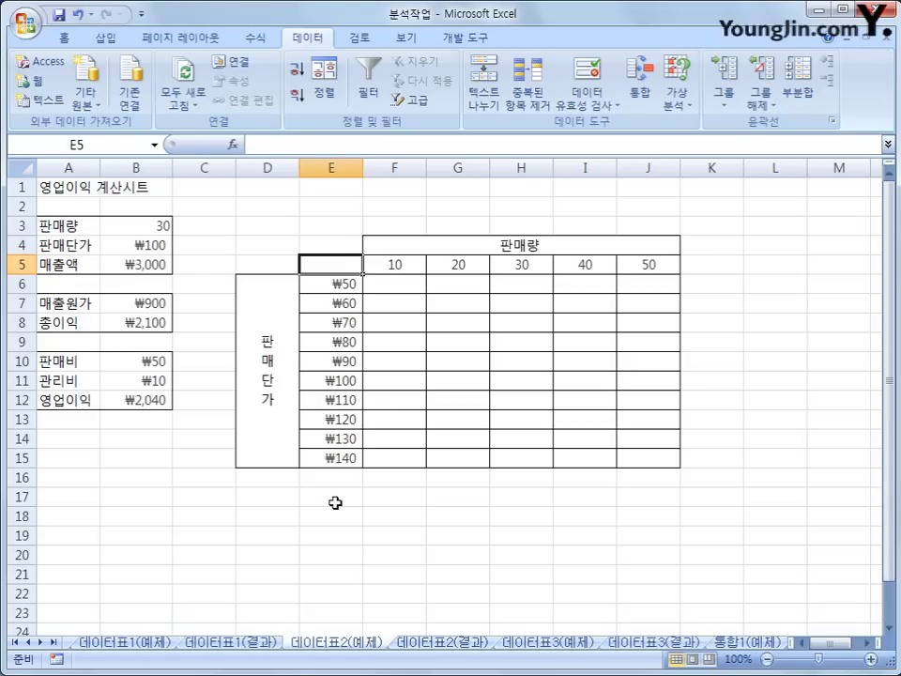
pyautogui.write('=')
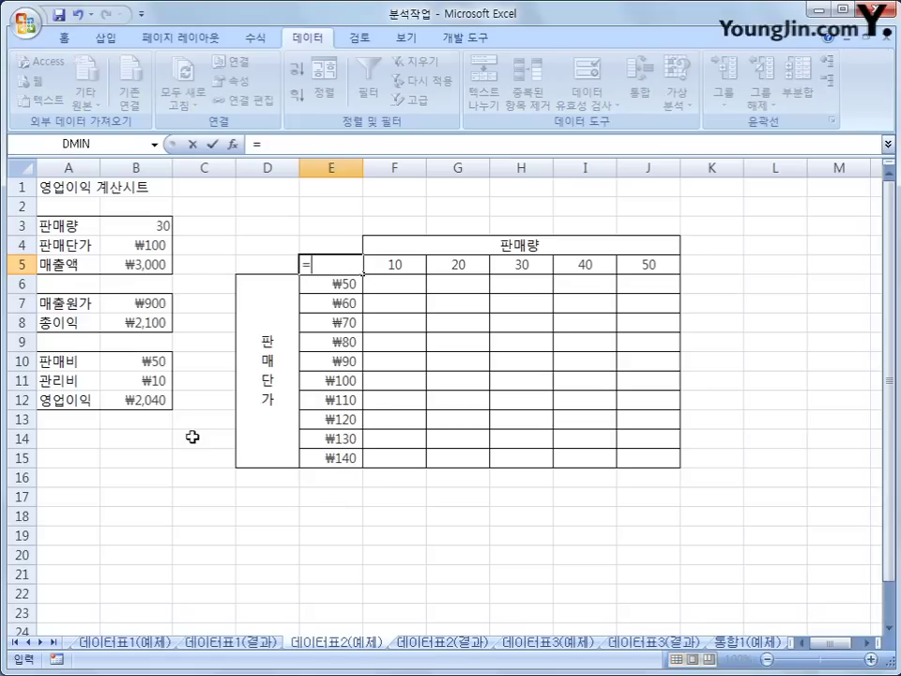
pyautogui.click(154, 403)
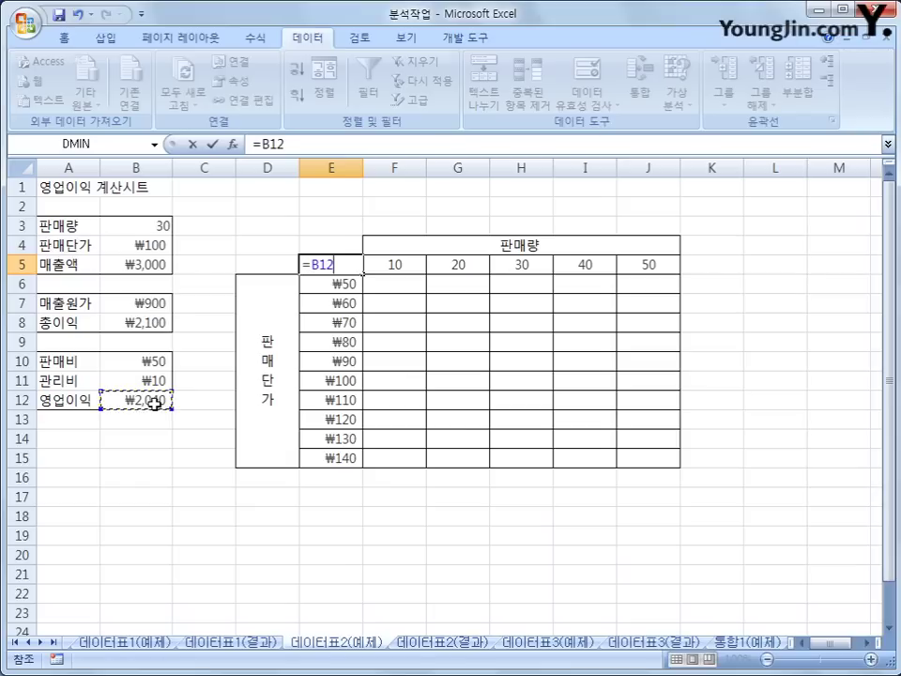
pyautogui.press('Return')
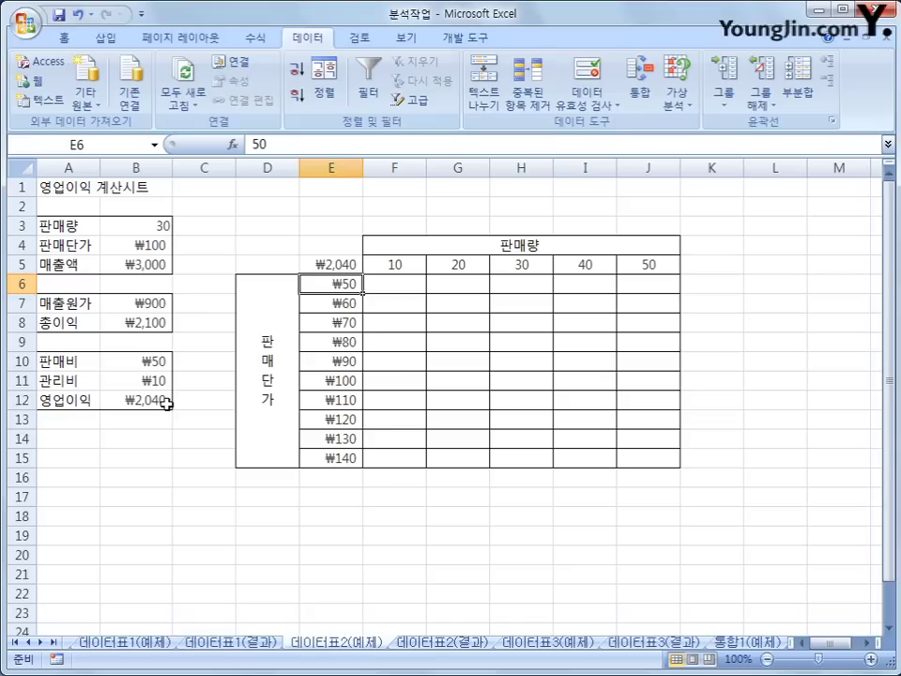
# Create a two-variable data table over E5:J15 with $B$3 as the row input cell and $B$4 as the column input cell
pyautogui.click(325, 266)
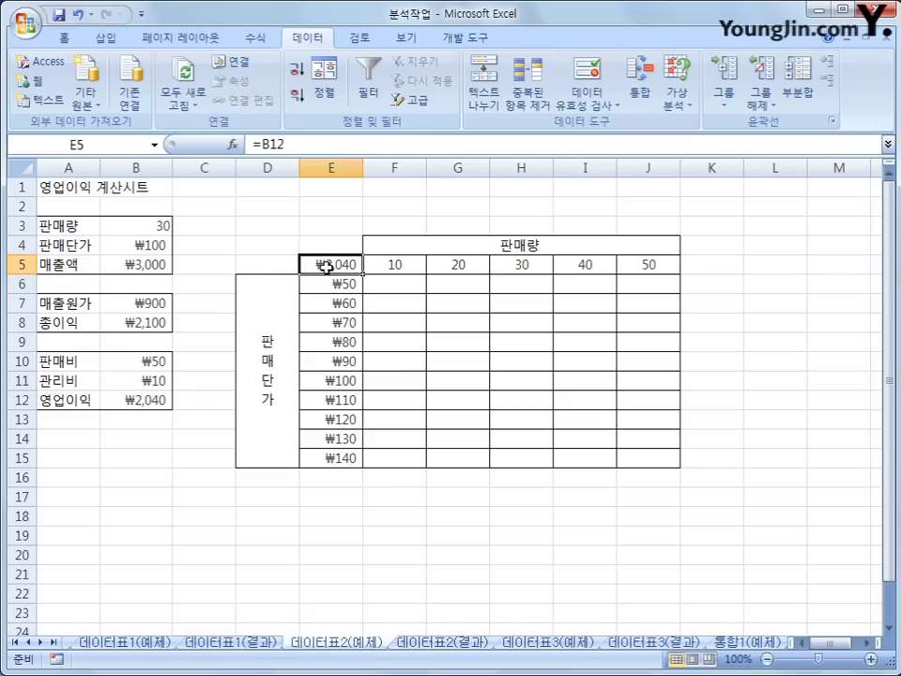
pyautogui.moveTo(324, 266); pyautogui.dragTo(650, 458)
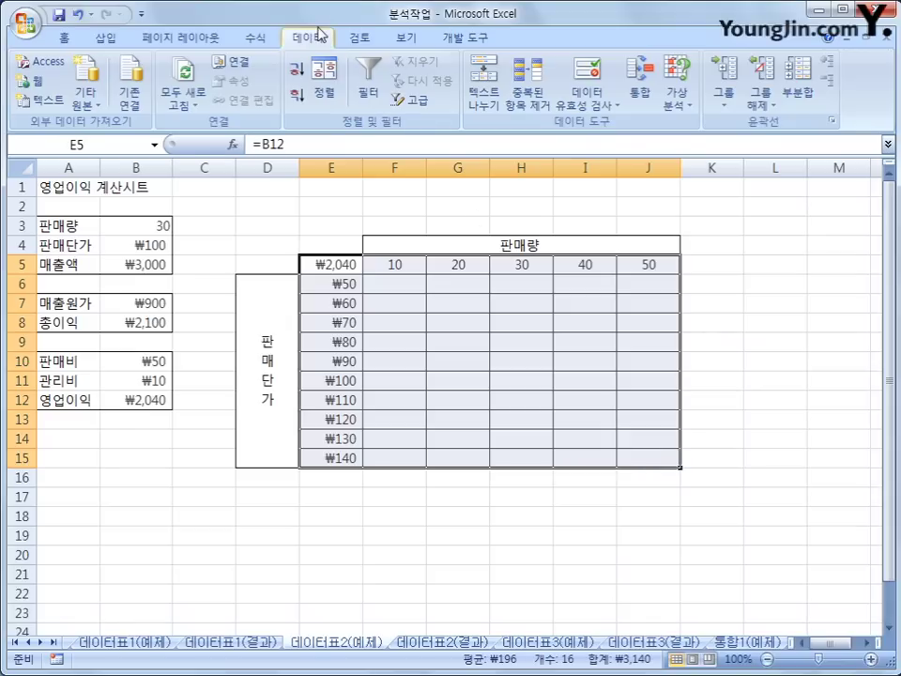
pyautogui.click(672, 103)
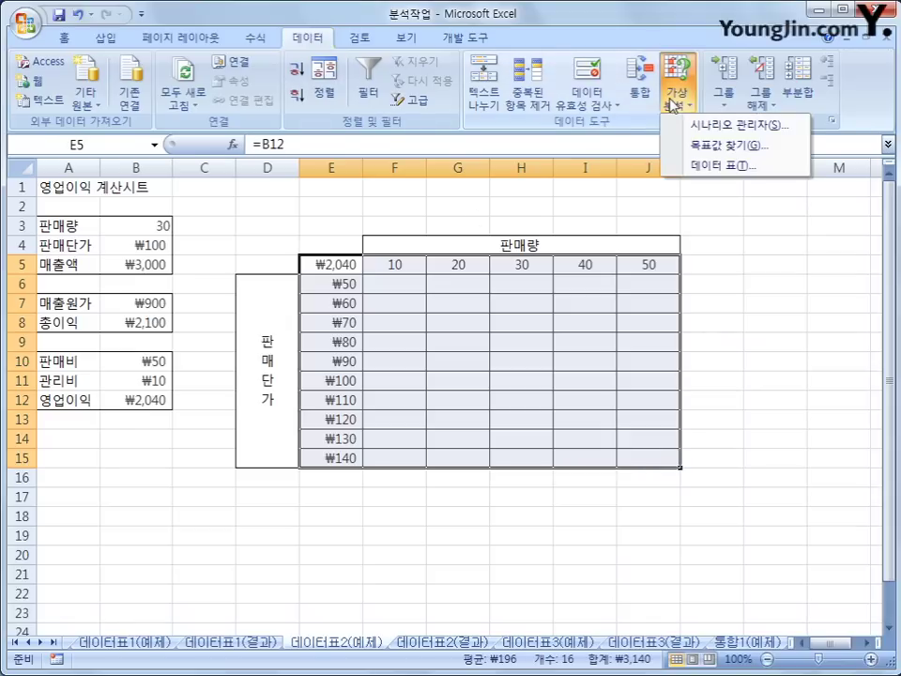
pyautogui.click(713, 166)
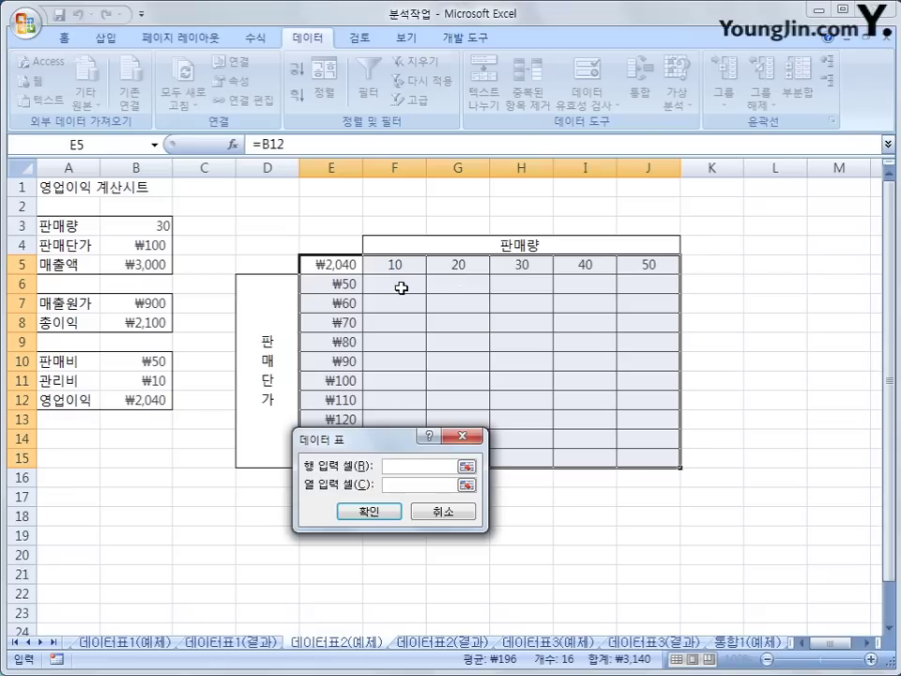
pyautogui.click(141, 226)
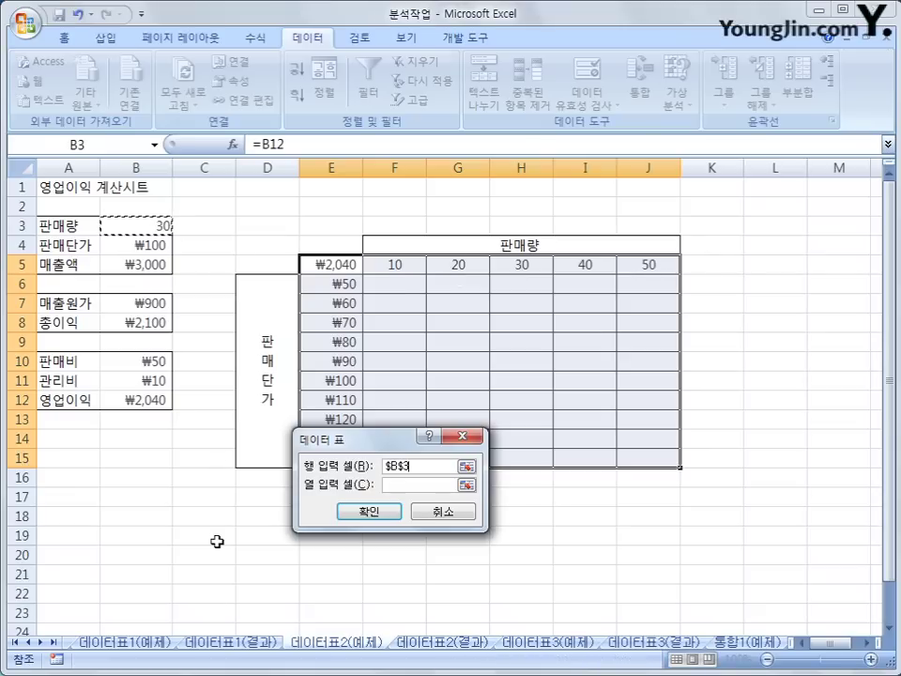
pyautogui.click(405, 485)
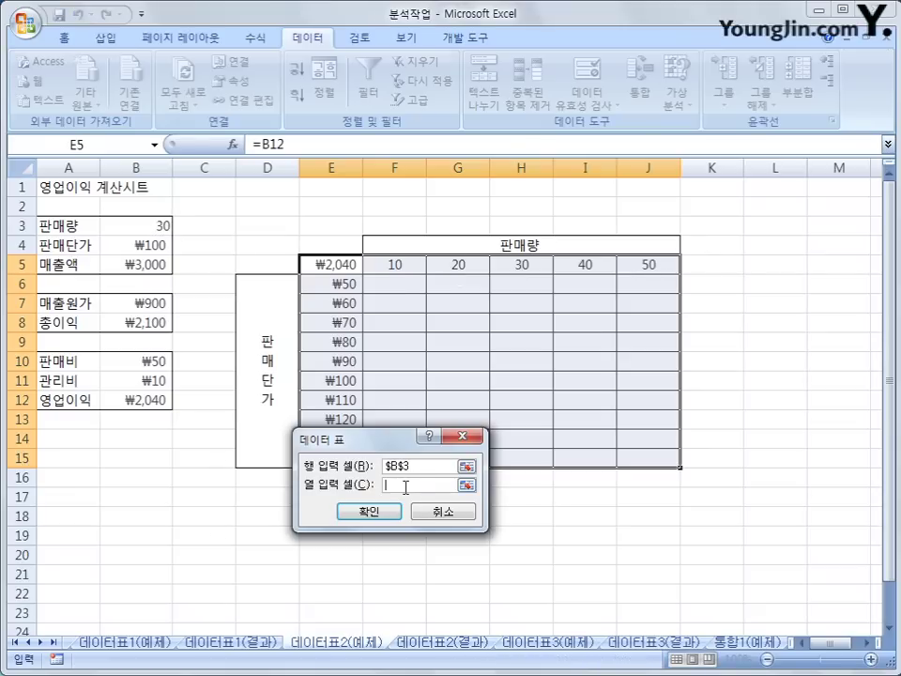
pyautogui.click(141, 245)
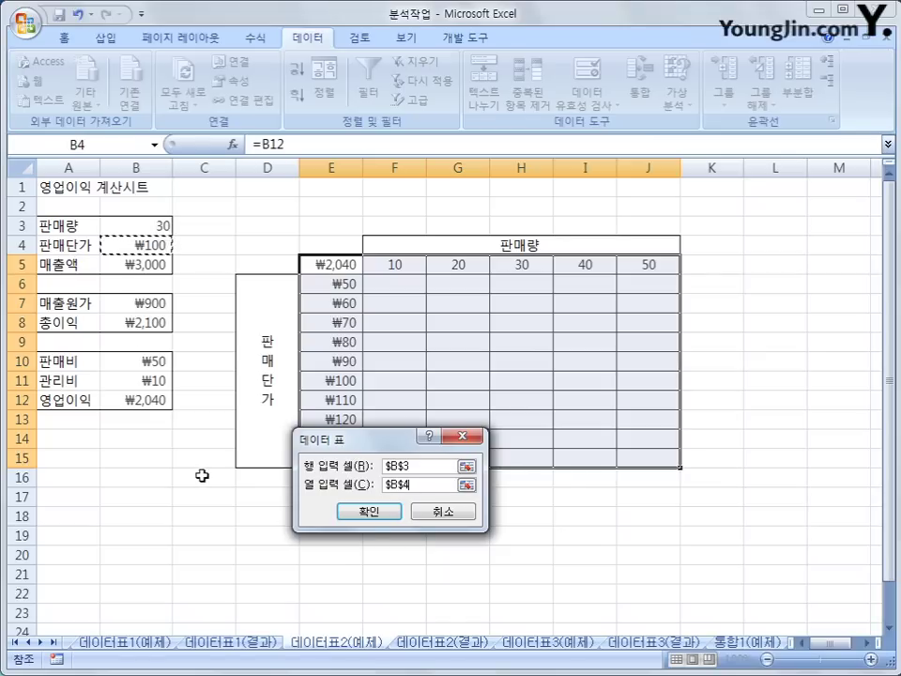
pyautogui.click(364, 514)
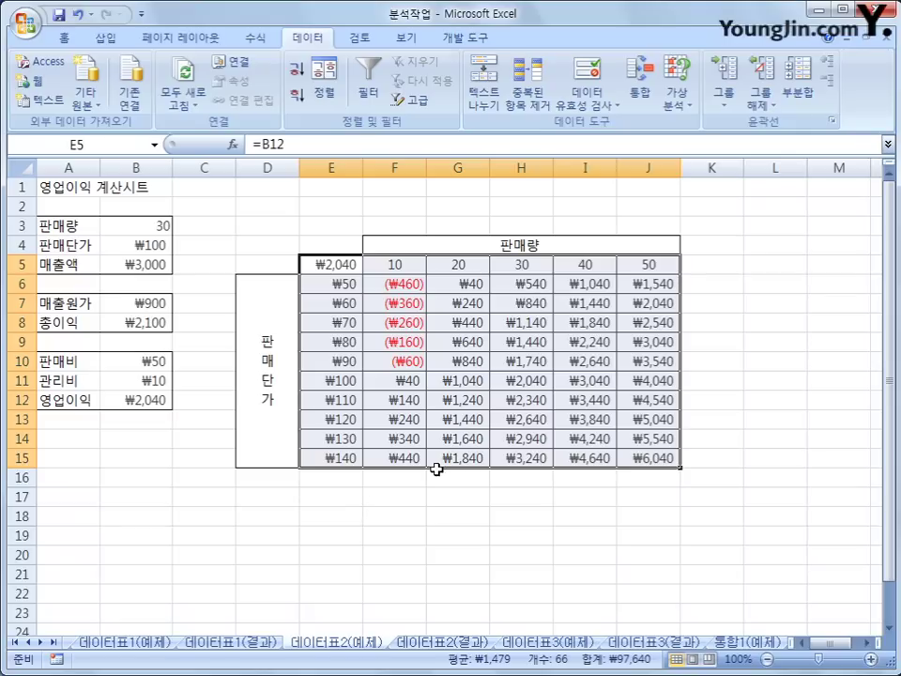
# On the 데이터표3(예제) sheet, examine the loan amount, annual rate, repayment period and monthly repayment formula in C3:C6
pyautogui.click(538, 644)
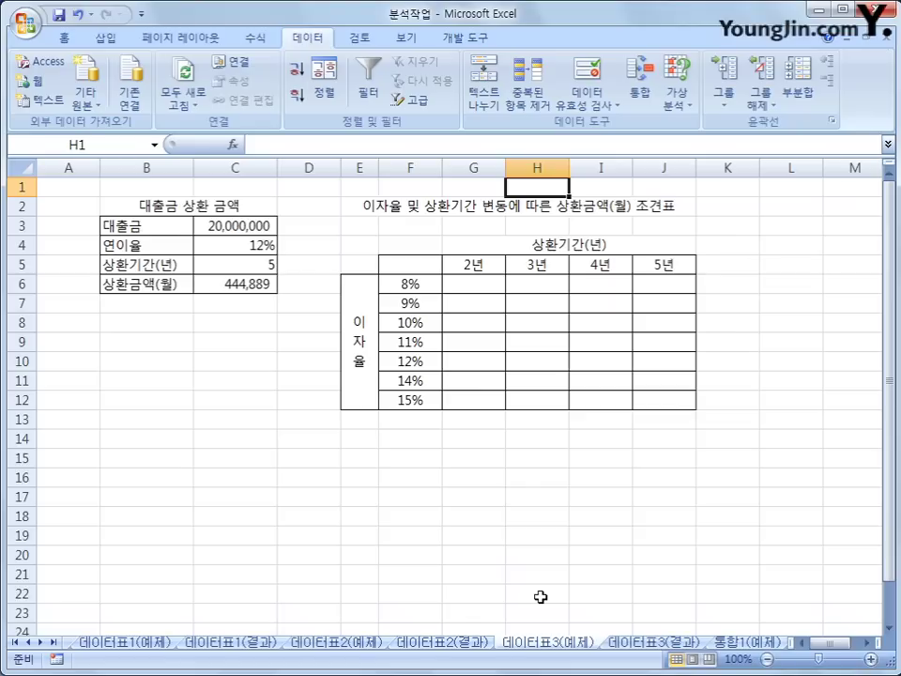
pyautogui.click(250, 227)
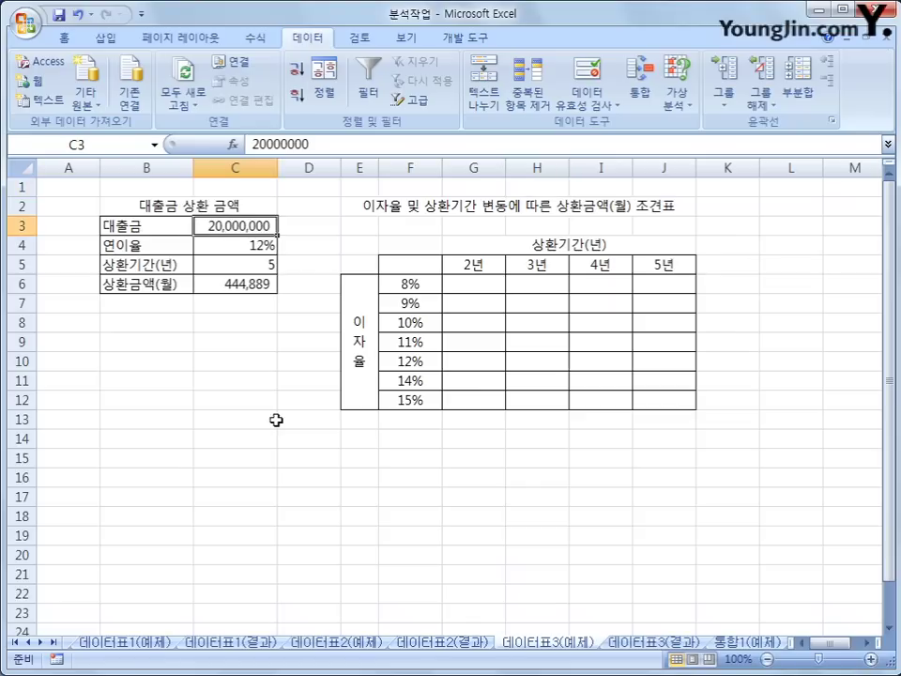
pyautogui.click(262, 244)
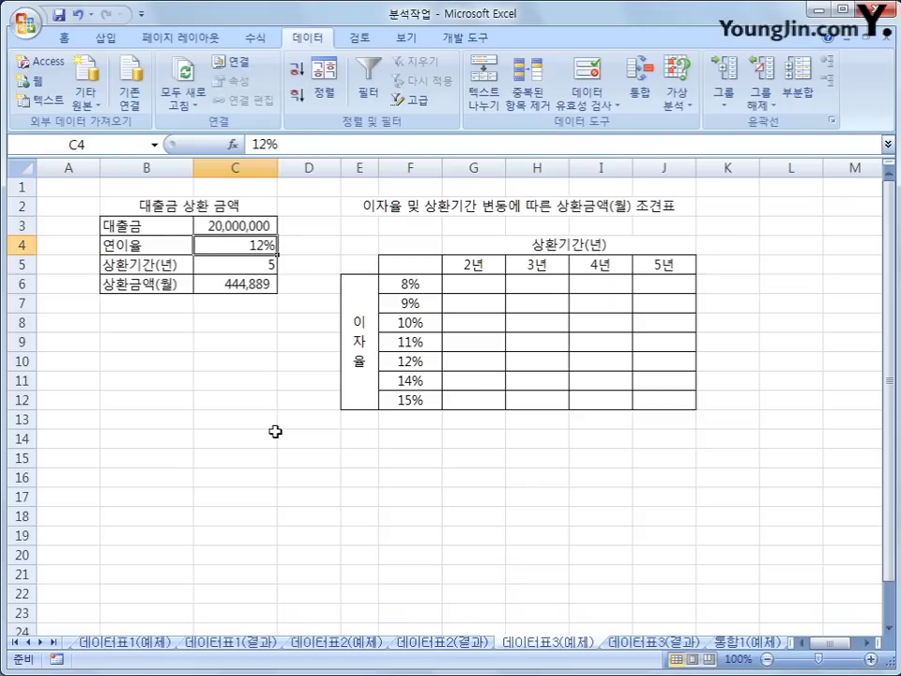
pyautogui.click(224, 263)
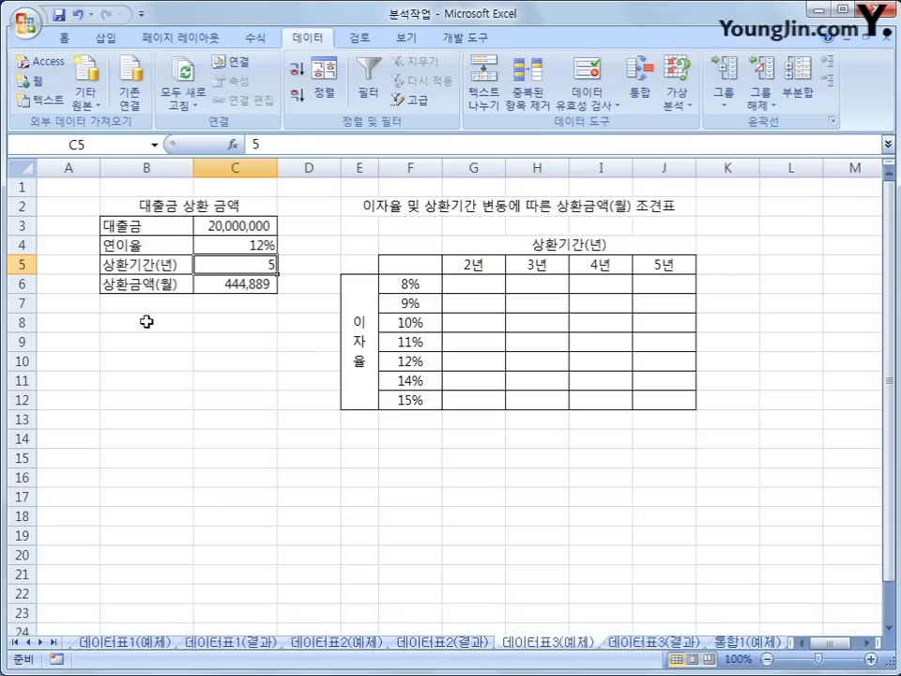
pyautogui.click(203, 283)
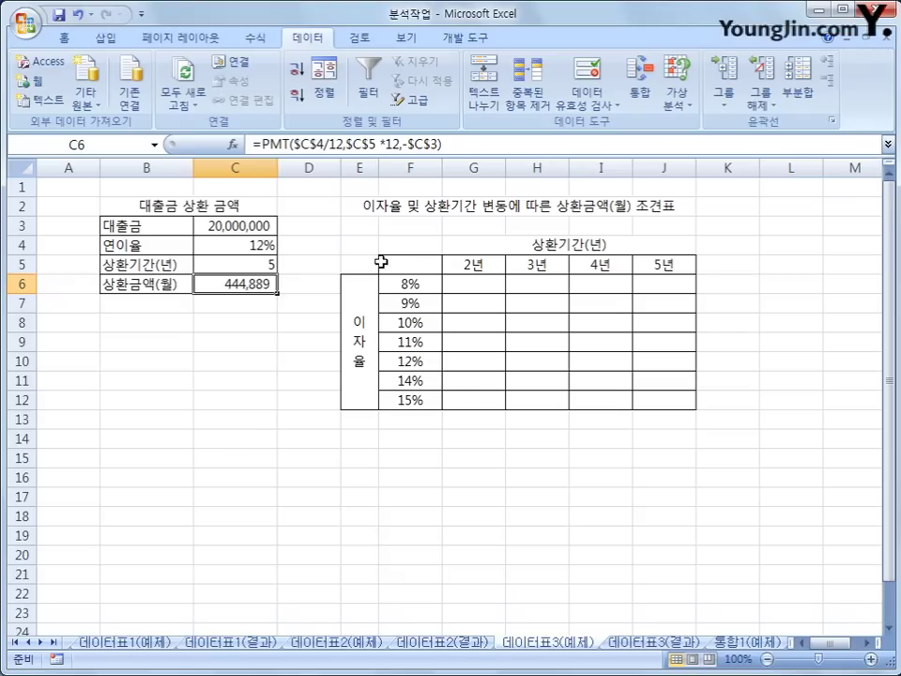
# Review the repayment period headings in G5:J5 and the interest rate headings in F6:F12
pyautogui.click(466, 263)
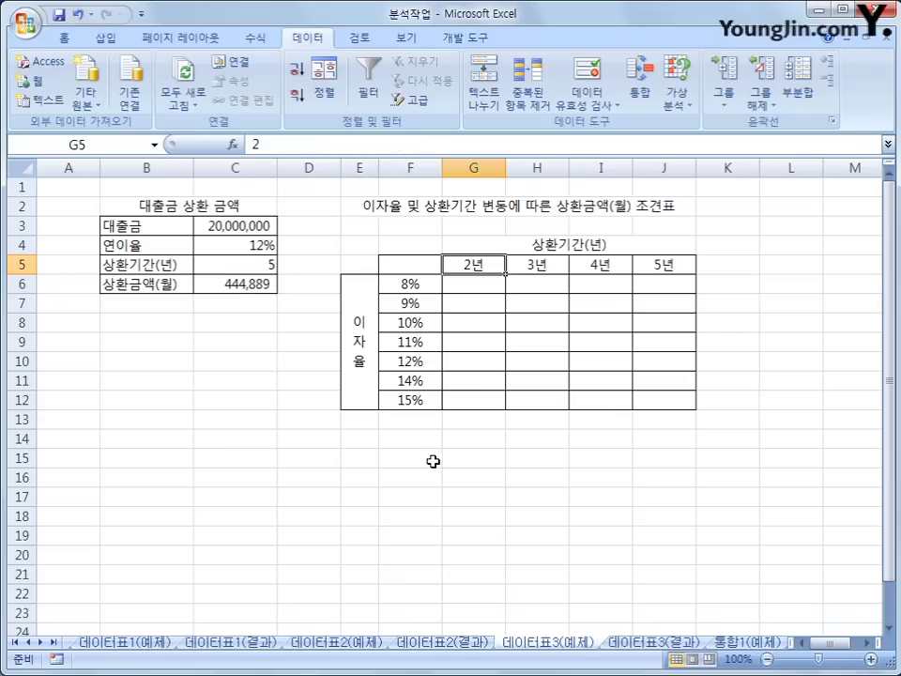
pyautogui.press('Right')
pyautogui.press('Right')
pyautogui.press('Right')
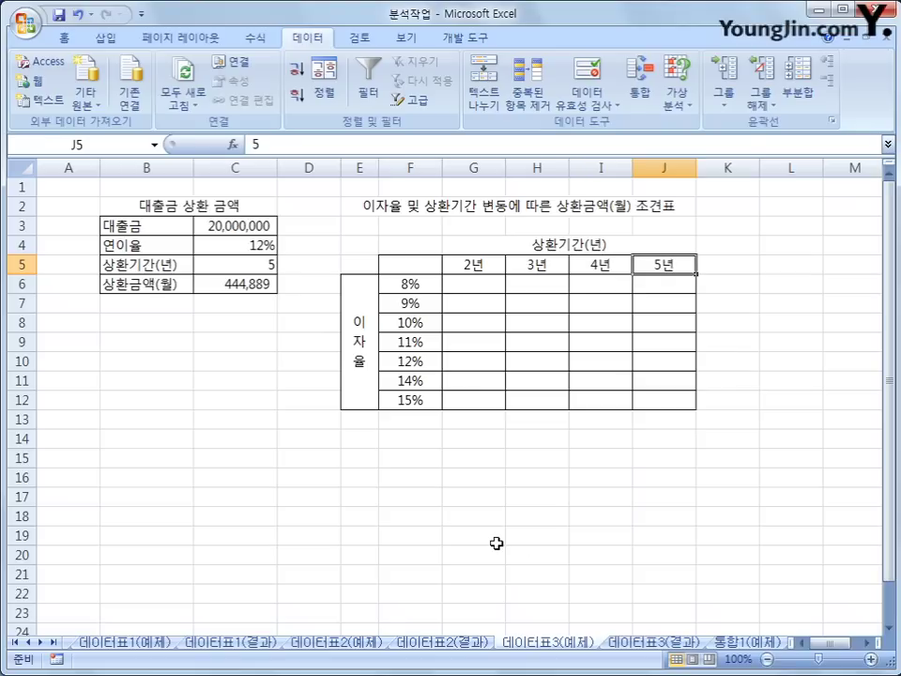
pyautogui.click(439, 283)
pyautogui.click(427, 400)
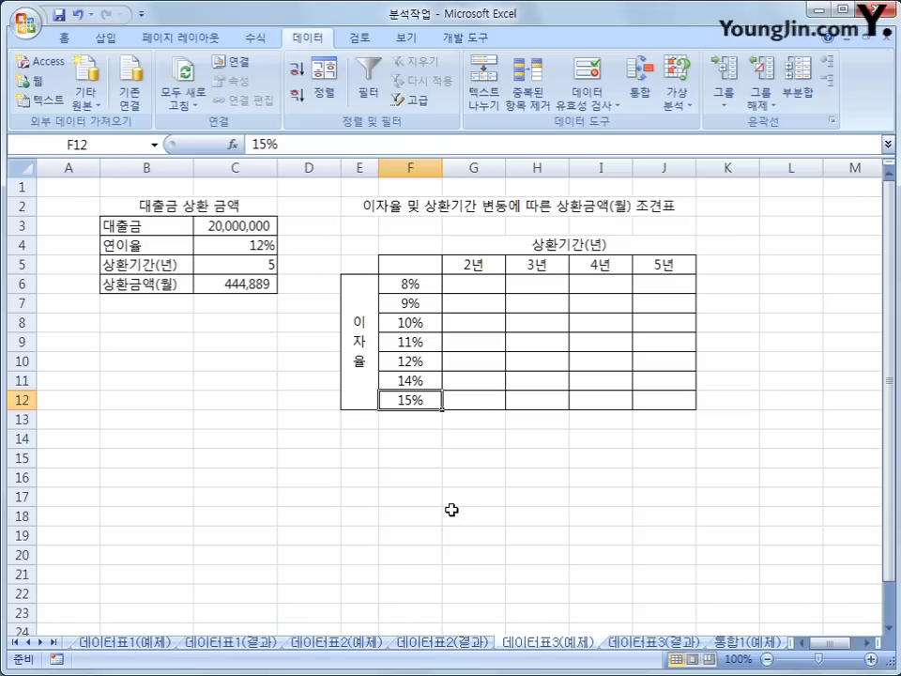
# Enter =C6 in corner cell F5 to link the table to the monthly repayment formula
pyautogui.click(397, 262)
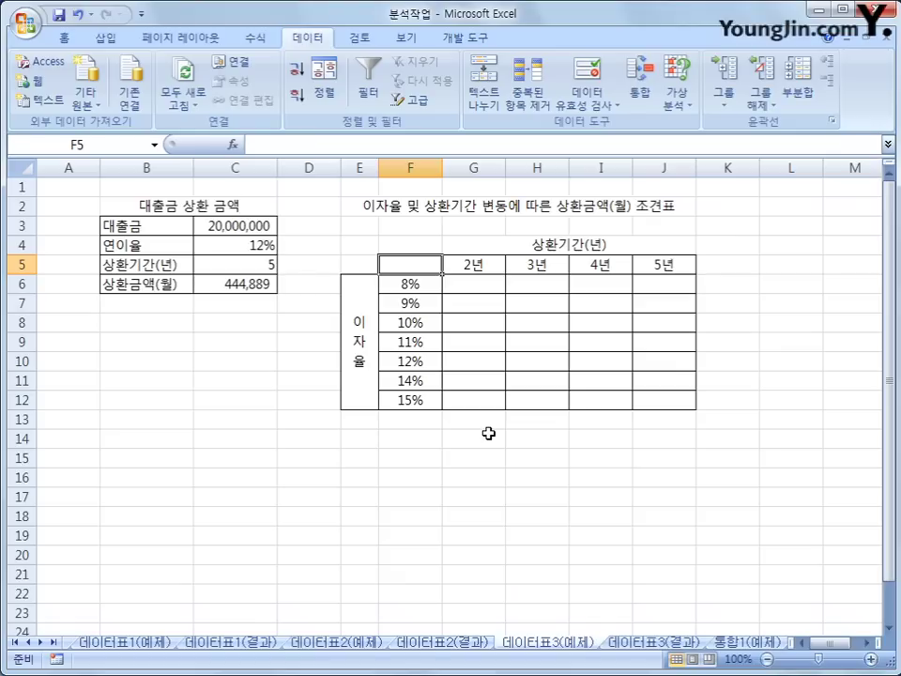
pyautogui.write('=')
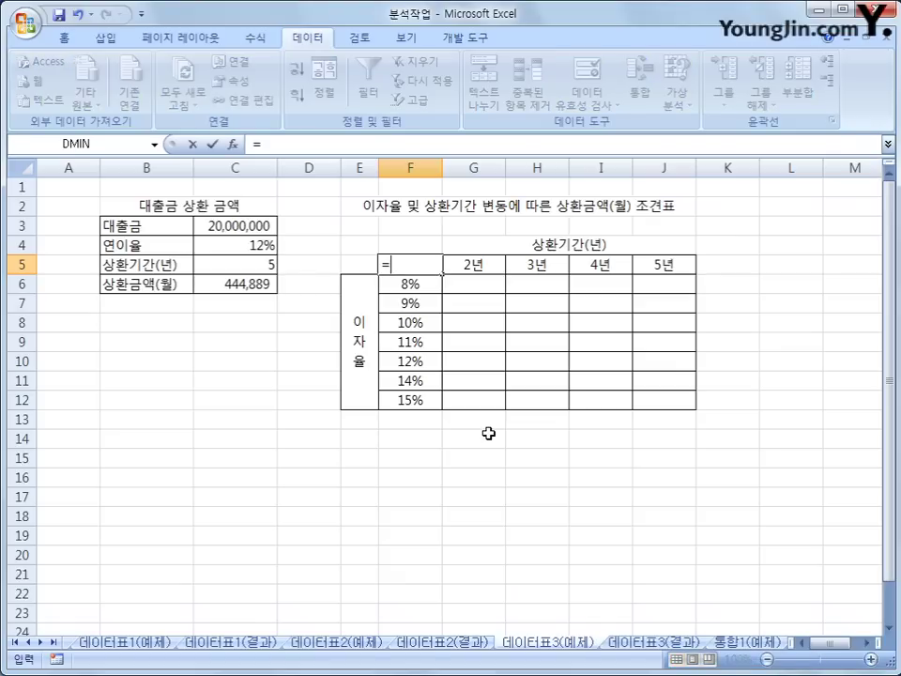
pyautogui.click(263, 281)
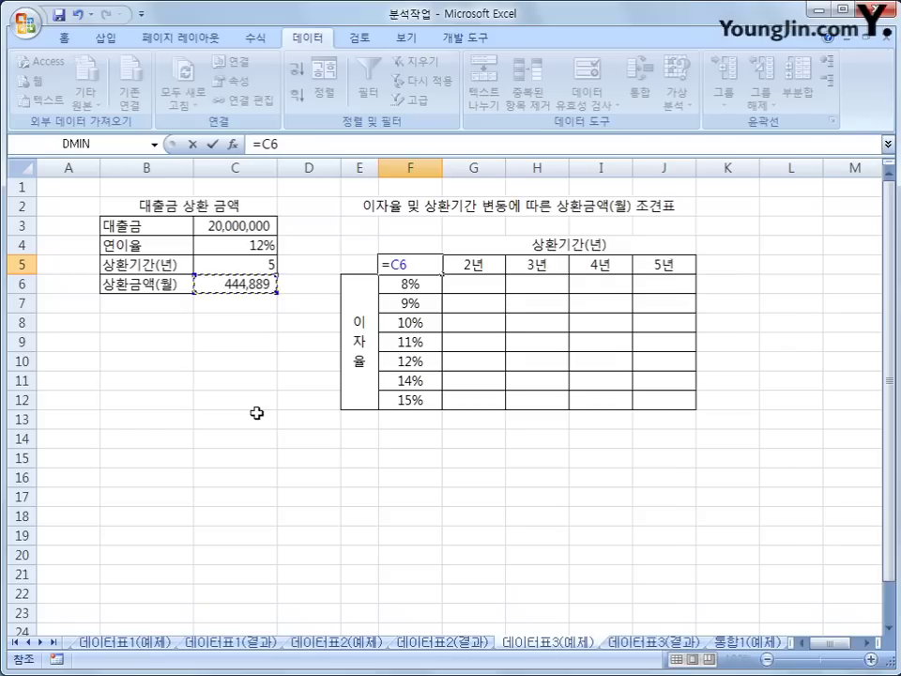
pyautogui.press('Return')
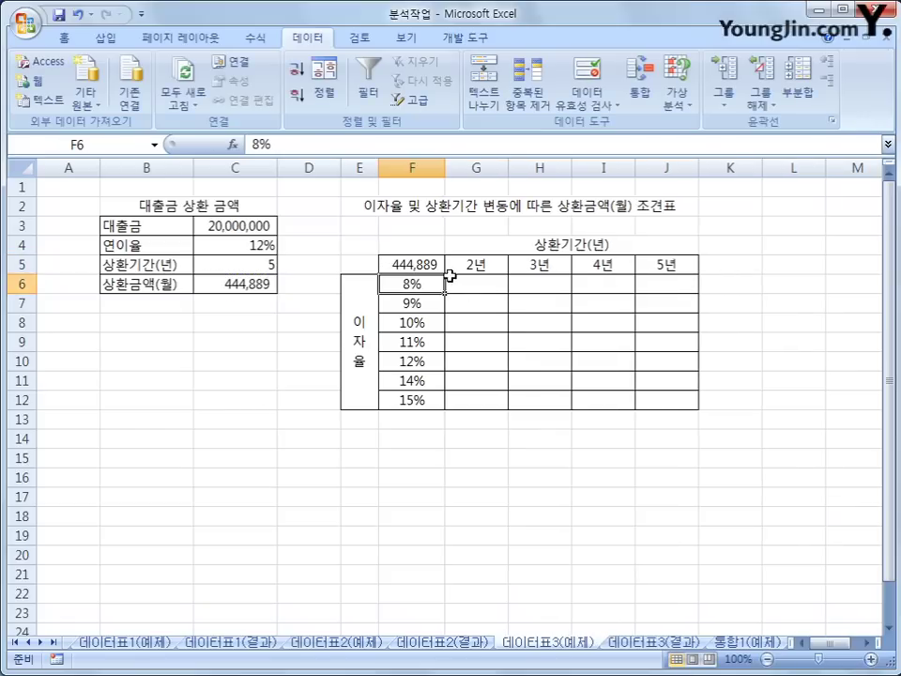
# Create a two-variable data table over F5:J12 with $C$5 as the row input cell and $C$4 as the column input cell
pyautogui.moveTo(425, 264); pyautogui.dragTo(655, 401)
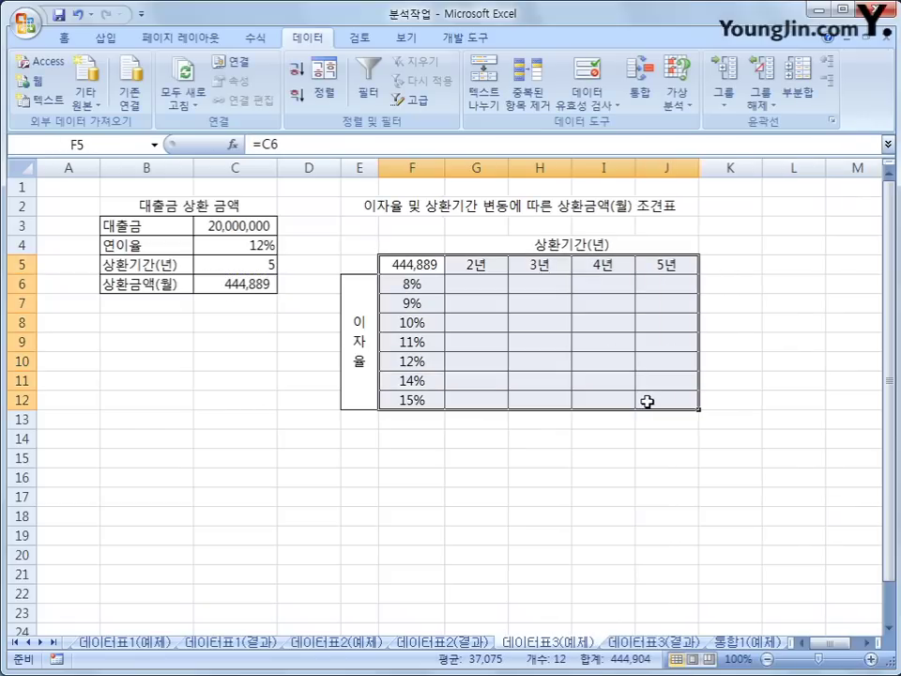
pyautogui.click(683, 107)
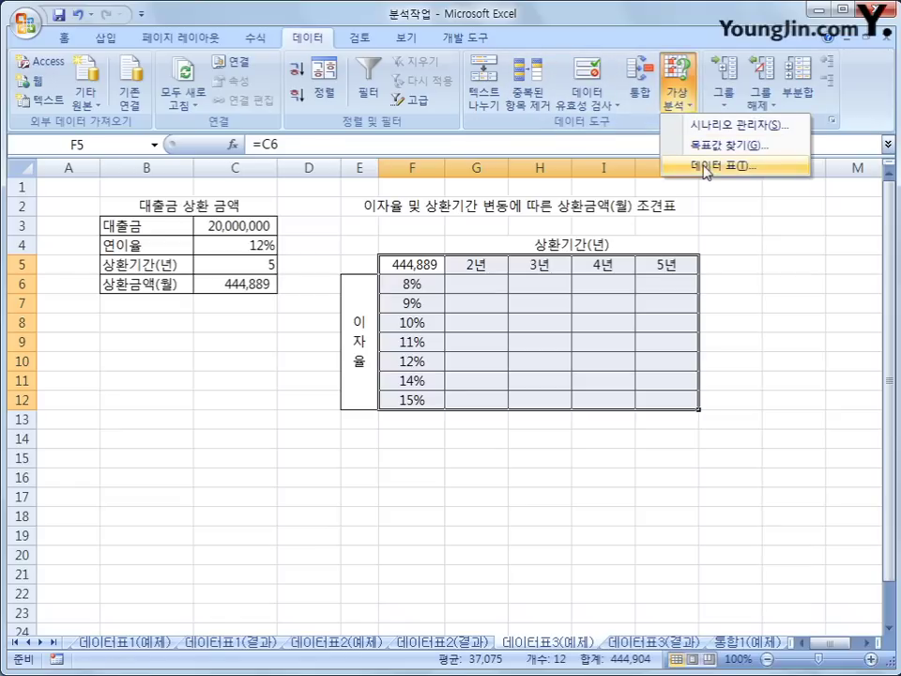
pyautogui.click(706, 167)
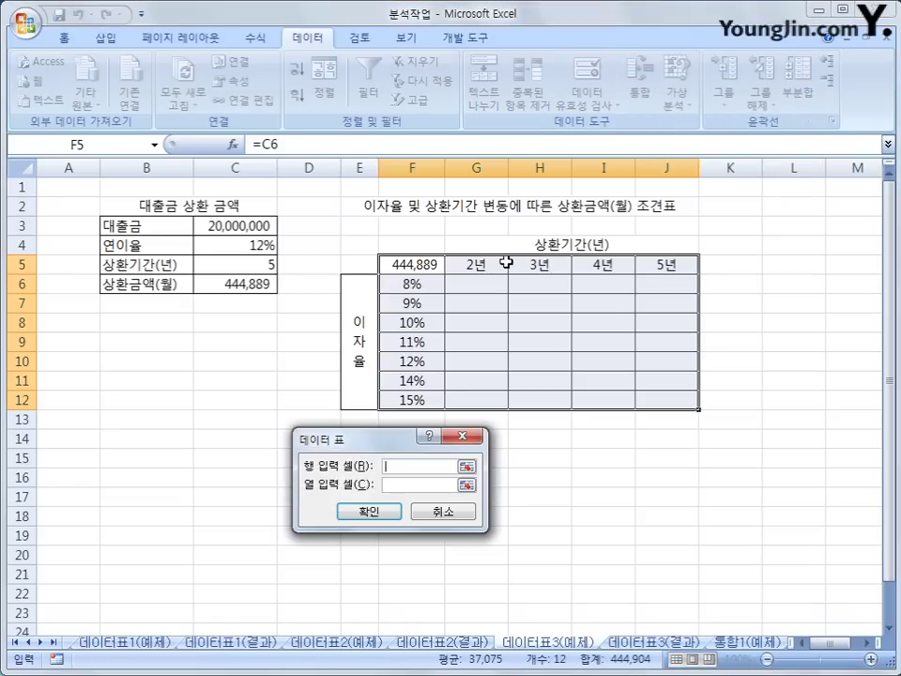
pyautogui.click(252, 263)
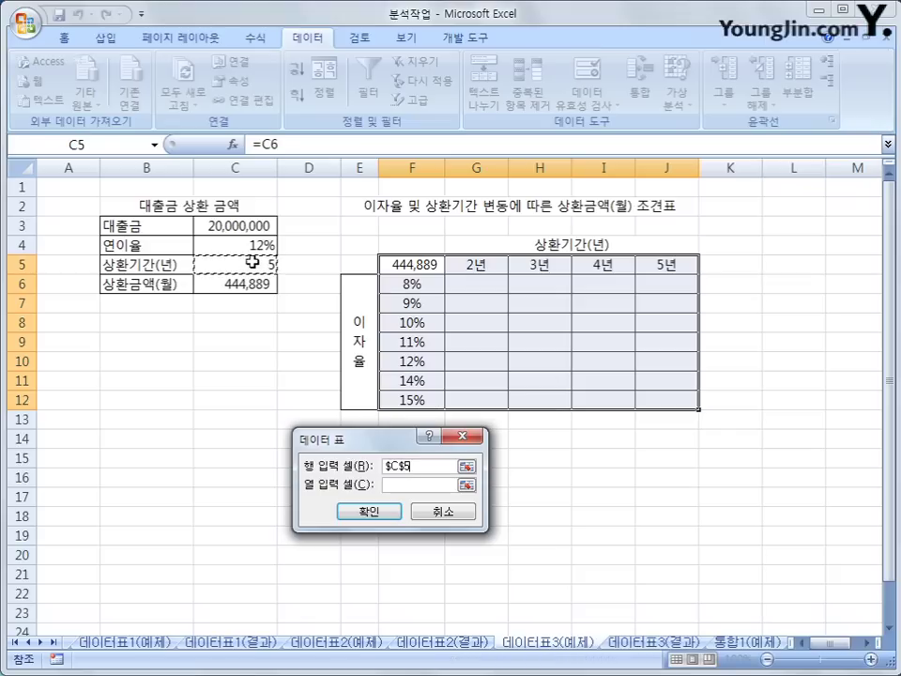
pyautogui.click(404, 484)
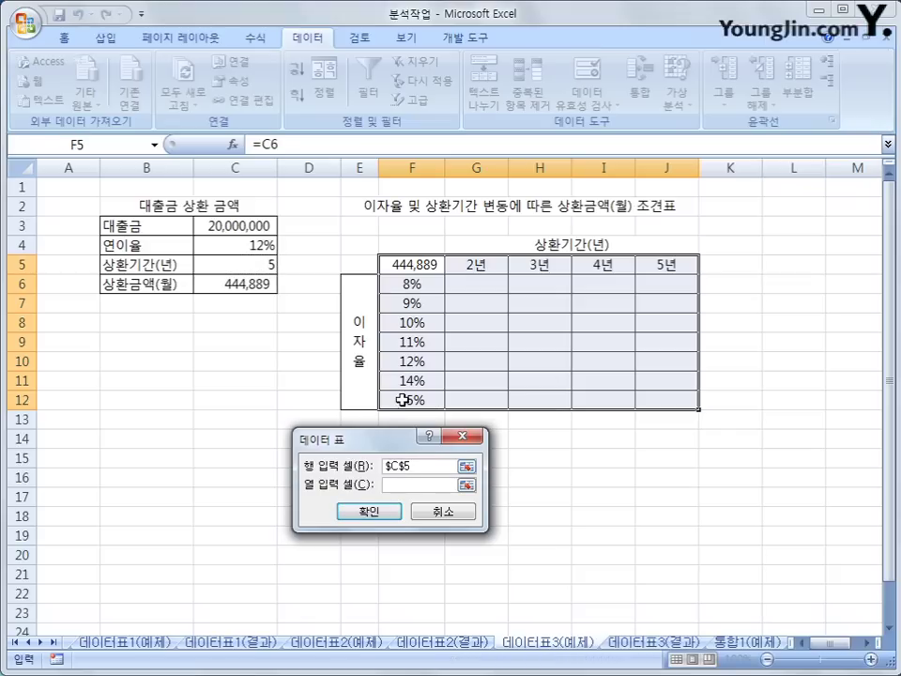
pyautogui.click(268, 244)
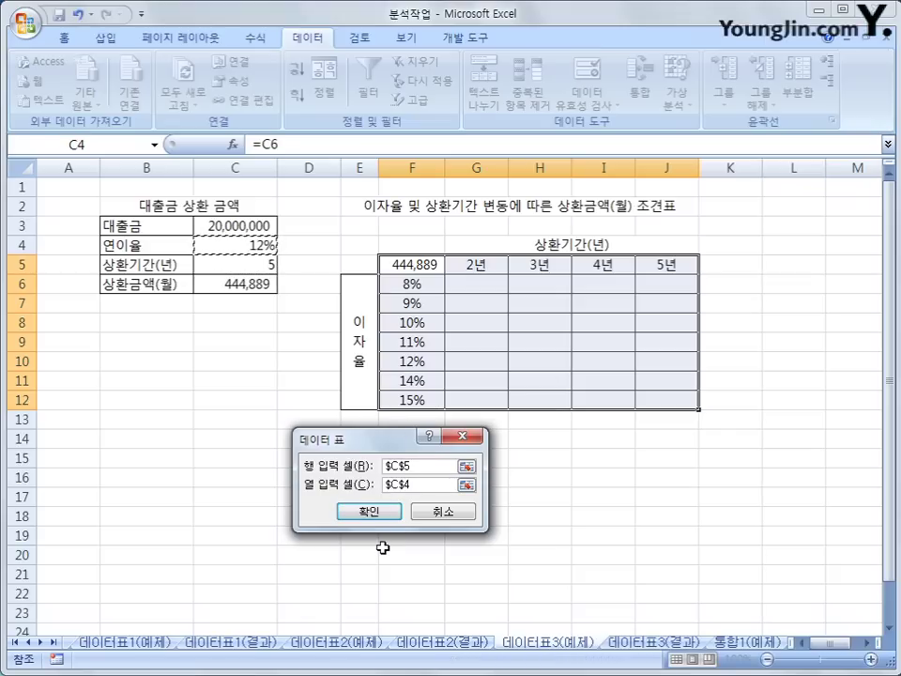
pyautogui.click(385, 513)
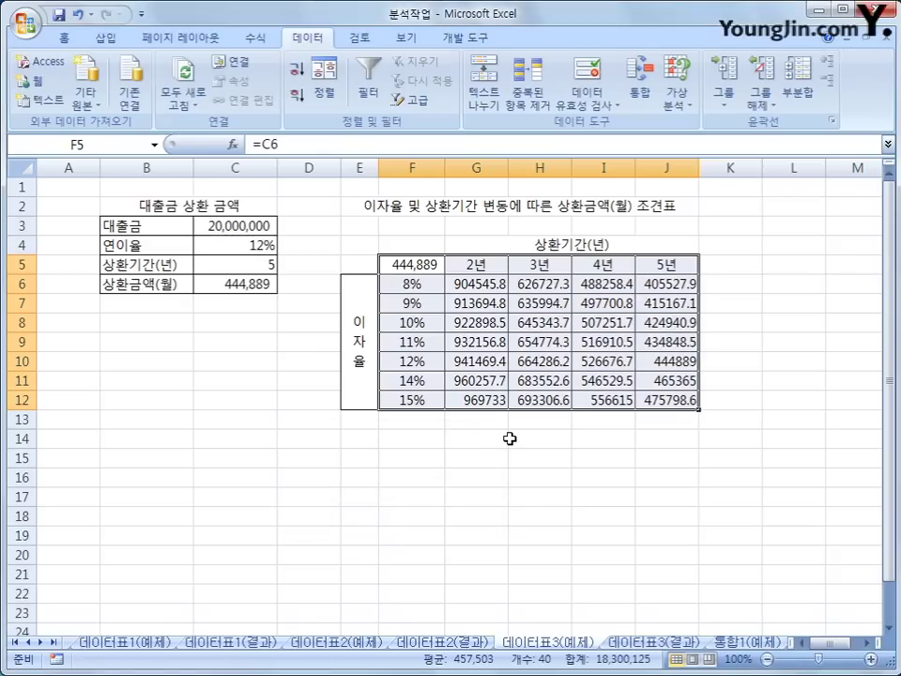